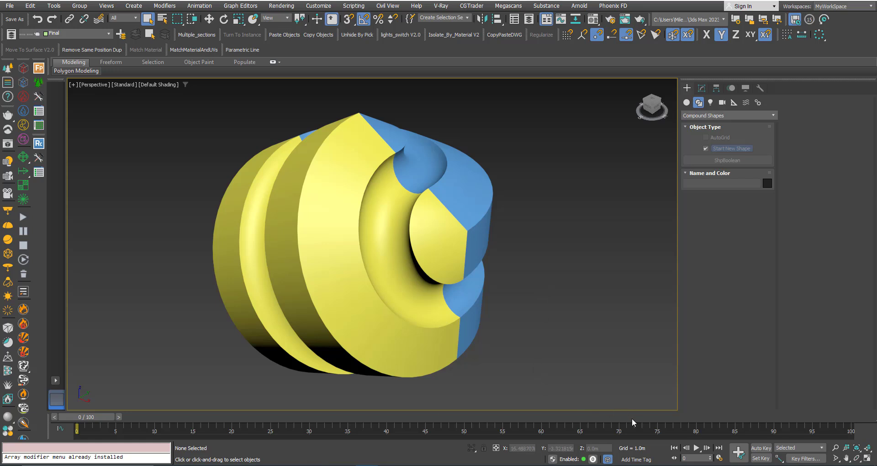
Select the Carved Ball and rotate it to preview it from another angle.
scroll(407, 286, down, 3)
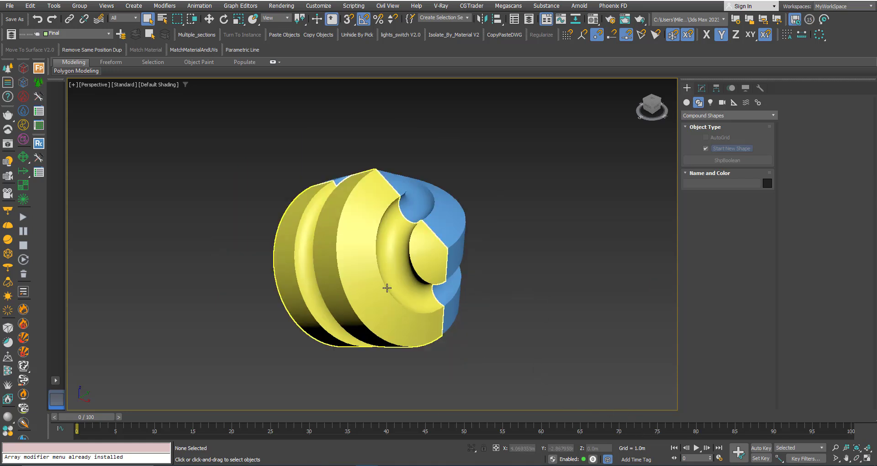
mouse_move(411, 284)
middle_down()
mouse_move(509, 245)
mouse_move(511, 268)
mouse_move(434, 255)
mouse_move(433, 276)
mouse_move(394, 286)
middle_up()
scroll(393, 286, up, 2)
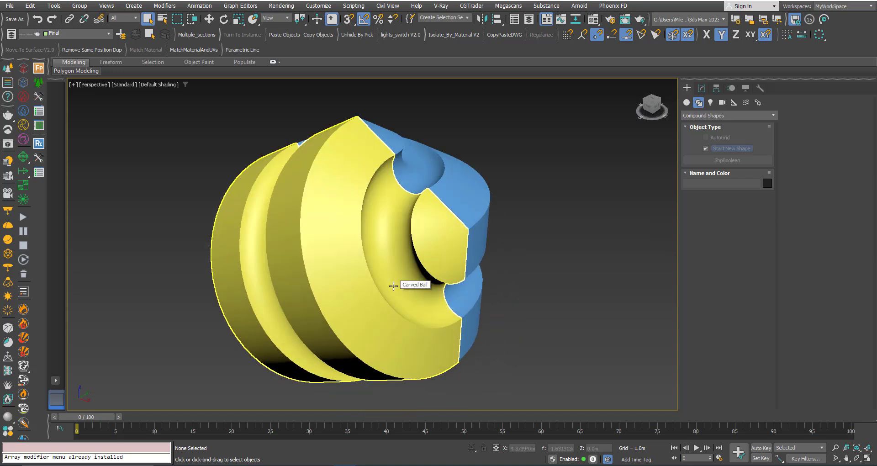
click(380, 261)
key(e)
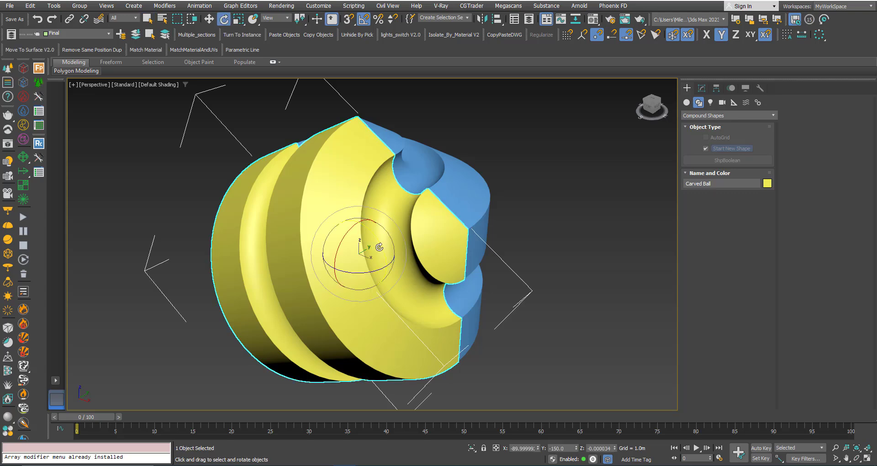
mouse_move(380, 245)
mouse_down()
mouse_move(366, 224)
mouse_move(426, 211)
mouse_up()
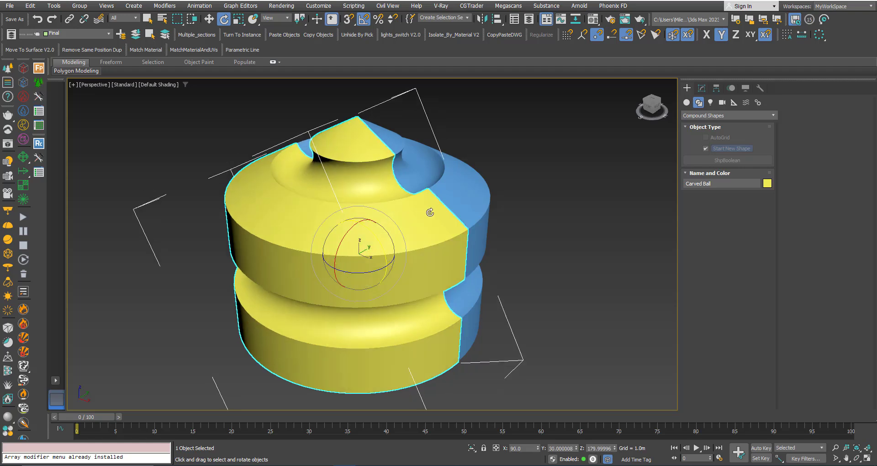
Recentre and zoom the view on the rotated ball, then deselect it.
scroll(431, 212, down, 3)
mouse_move(438, 252)
middle_down()
mouse_move(407, 203)
mouse_move(378, 192)
mouse_move(333, 194)
mouse_move(420, 226)
mouse_move(401, 231)
mouse_move(393, 268)
middle_up()
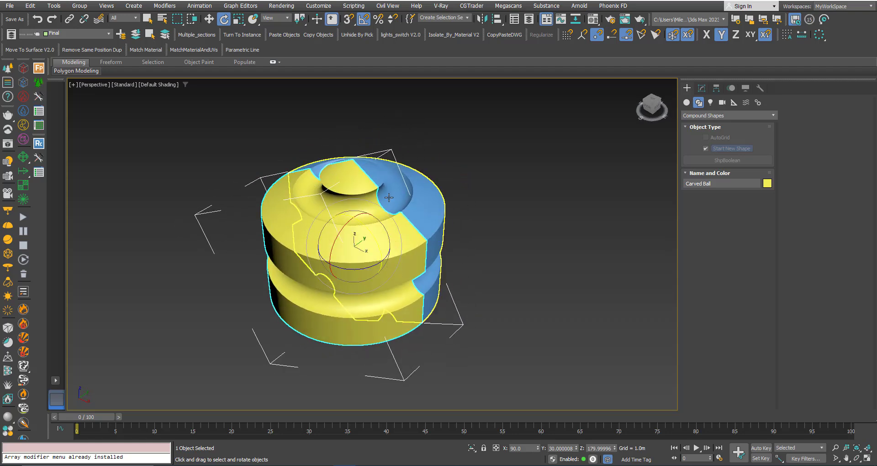
scroll(388, 198, up, 2)
scroll(374, 184, up, 1)
scroll(374, 184, down, 1)
scroll(375, 201, down, 1)
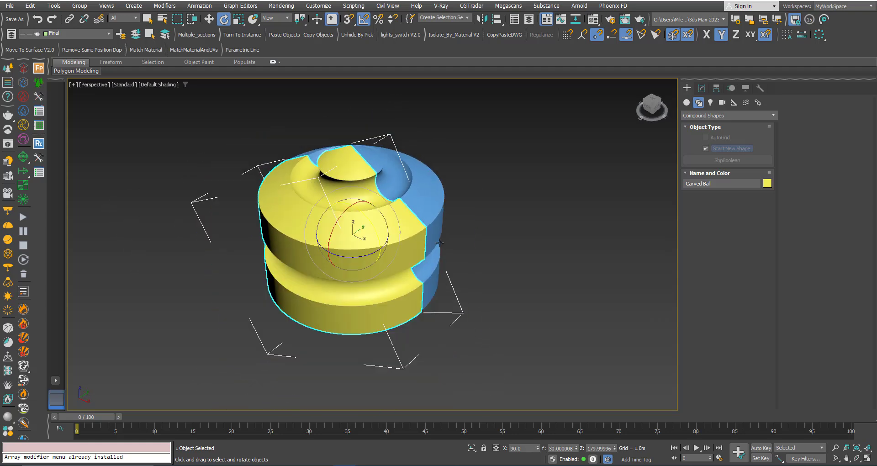
click(485, 264)
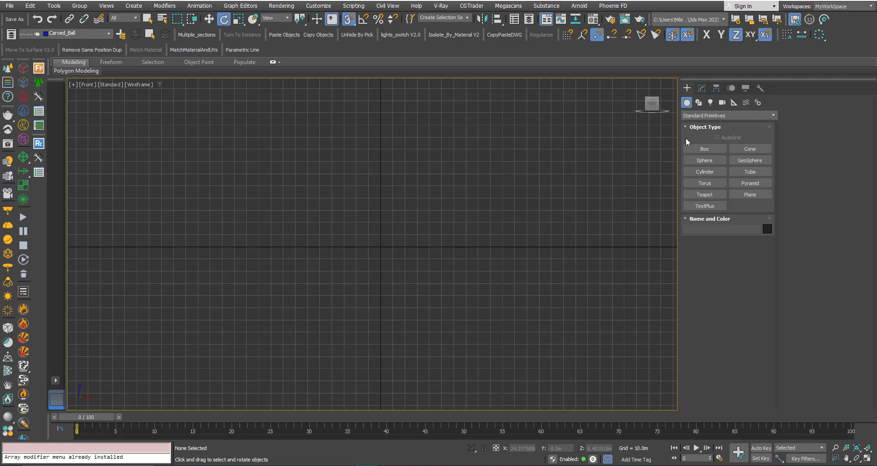
Draw a six-sided NGon around the origin and zero its X and Z positions.
click(698, 102)
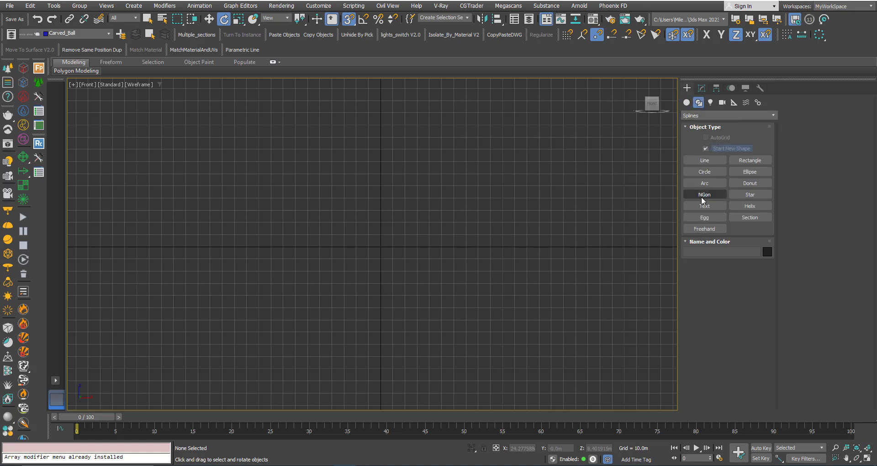
click(703, 197)
drag(379, 233, 450, 309)
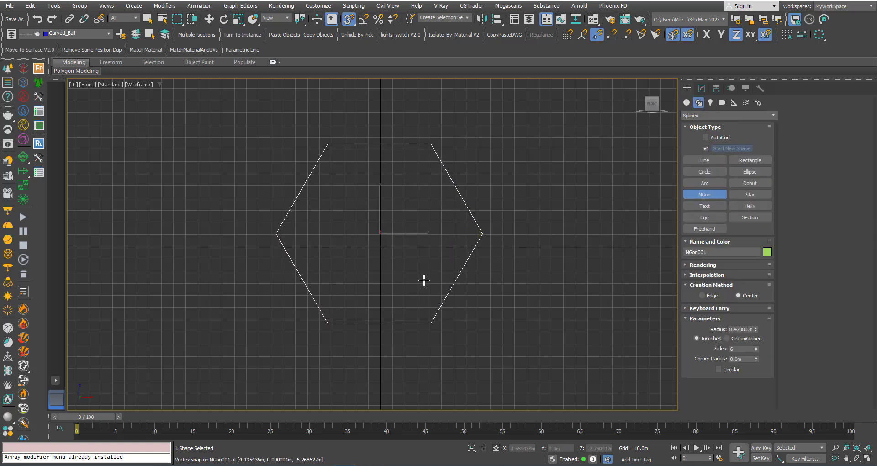
key(e)
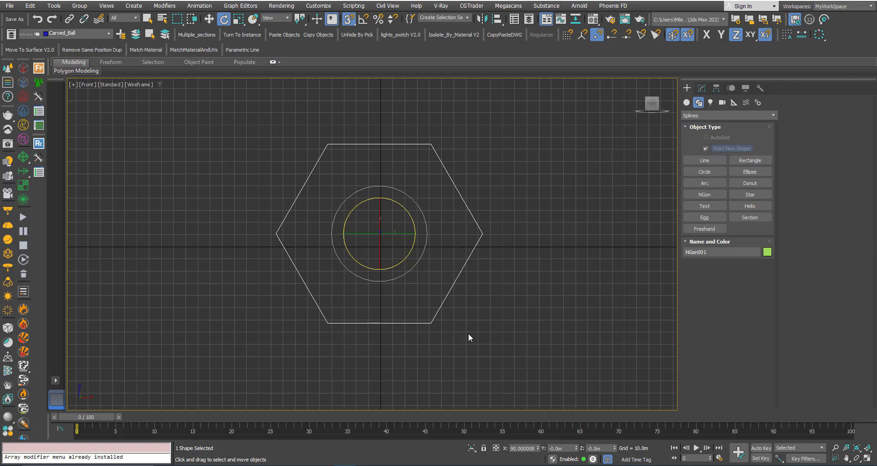
key(w)
middle_drag(452, 321, 429, 309)
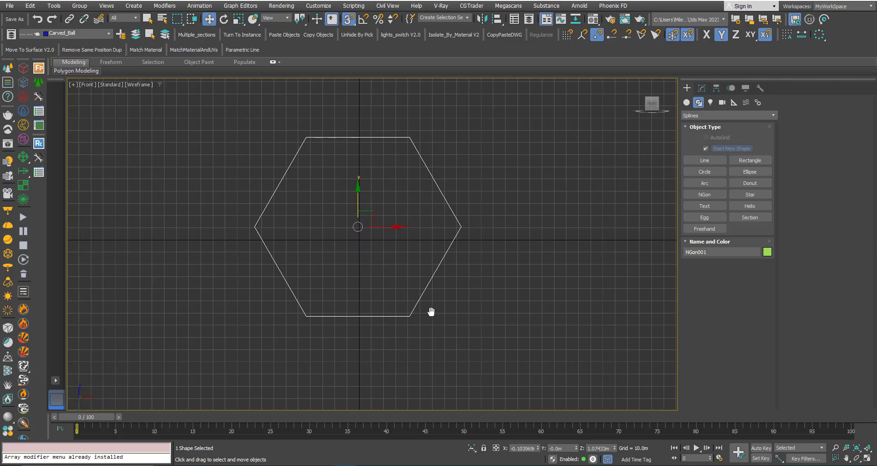
right_click(538, 451)
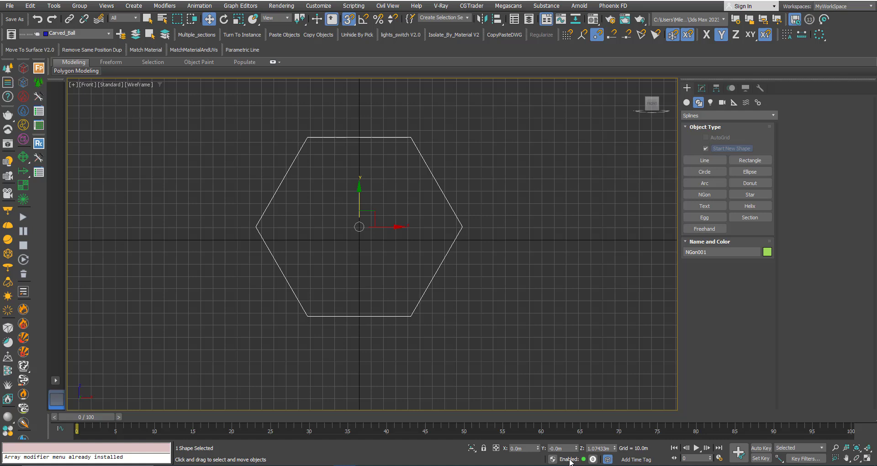
right_click(614, 451)
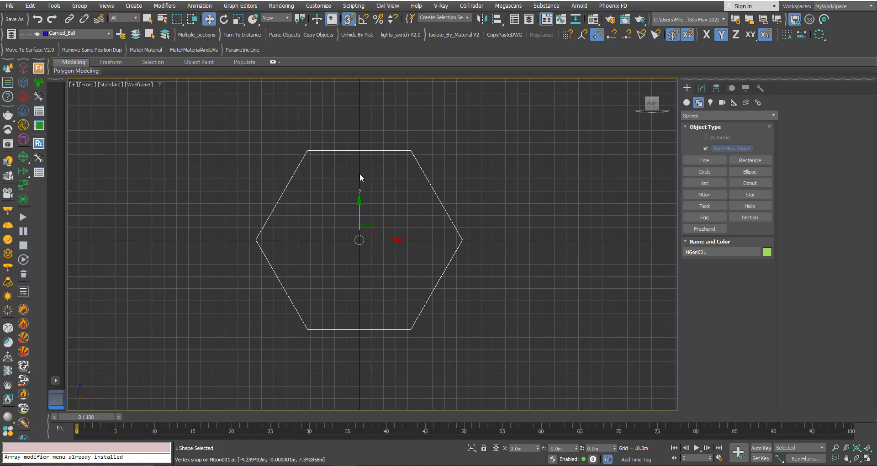
With Angle Snap on, rotate the hexagon 30° so a corner points straight up.
key(e)
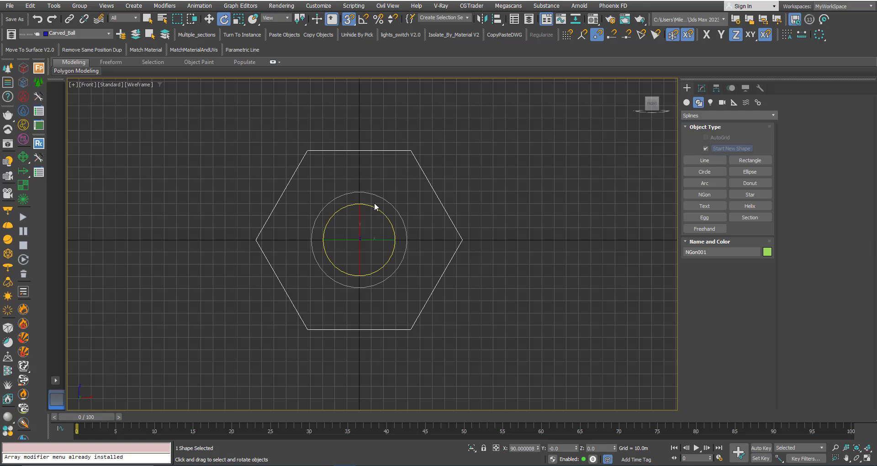
drag(375, 211, 382, 216)
right_click(382, 215)
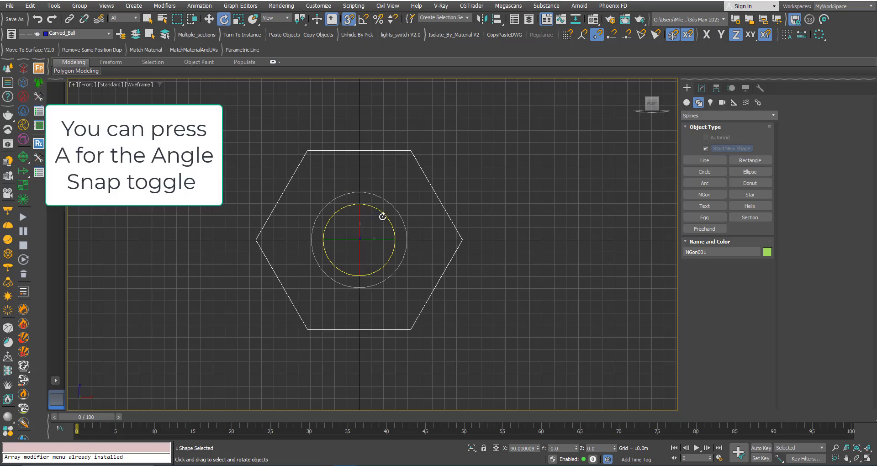
click(364, 20)
drag(382, 214, 390, 227)
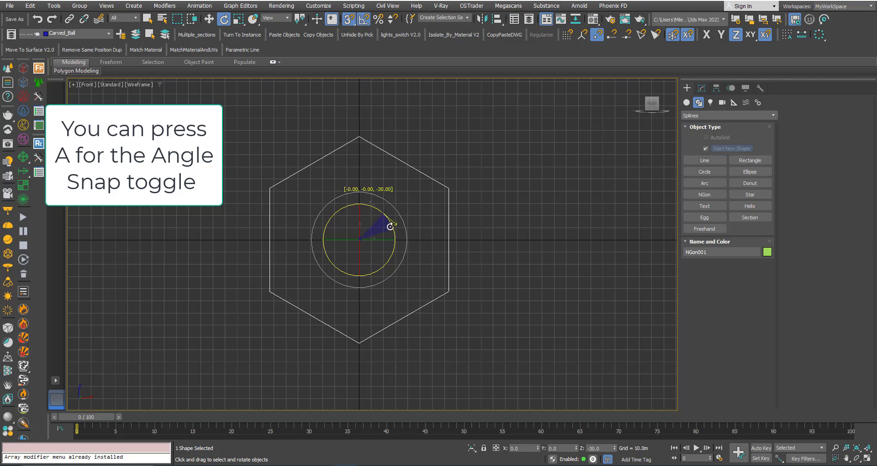
click(702, 88)
middle_drag(350, 250, 400, 246)
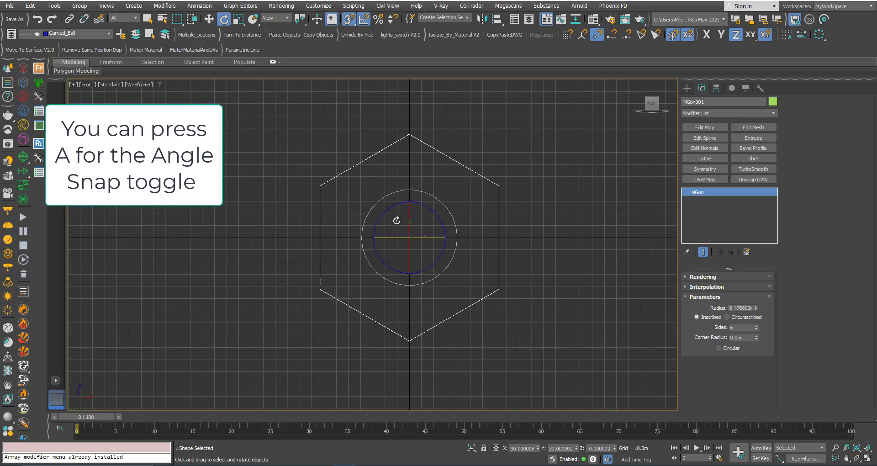
Convert the hexagon to an editable spline and enter Segment level.
right_click(393, 202)
mouse_move(432, 321)
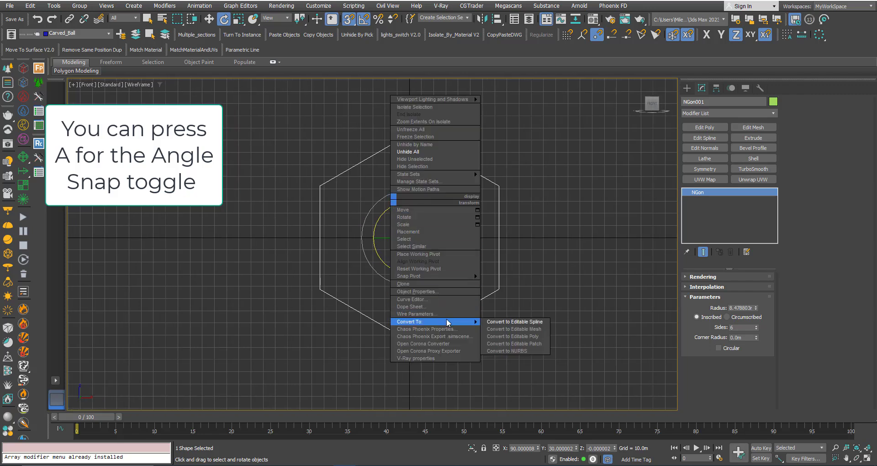
click(495, 322)
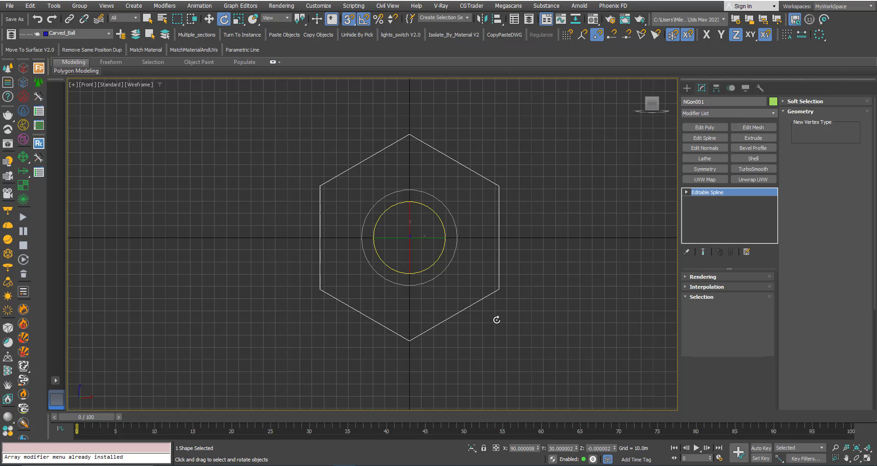
click(727, 310)
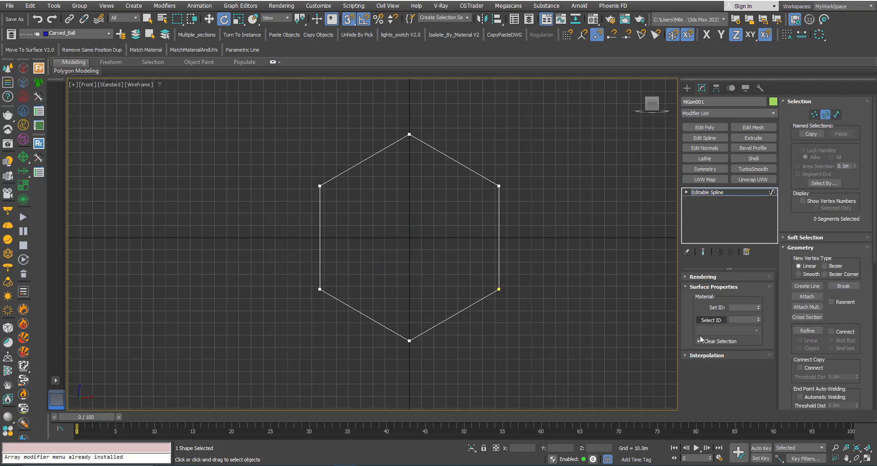
Delete the hexagon's three left segments, leaving an open half-hexagon profile.
drag(377, 362, 216, 95)
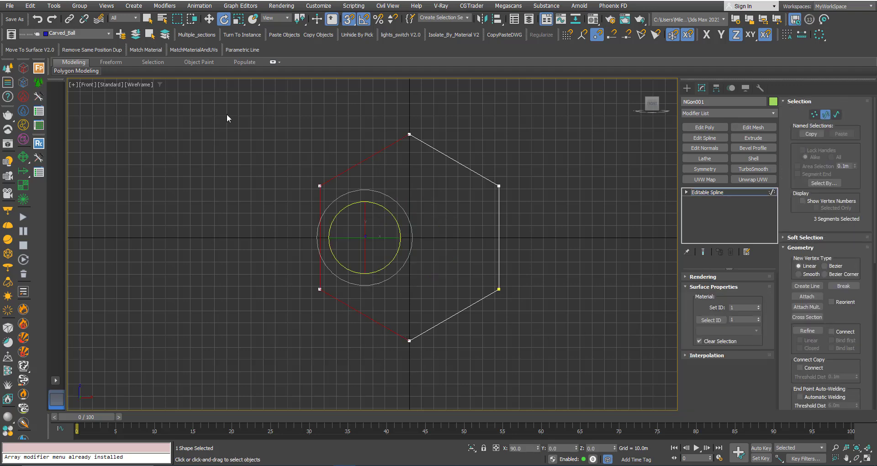
key(Delete)
scroll(288, 230, down, 3)
scroll(414, 233, up, 3)
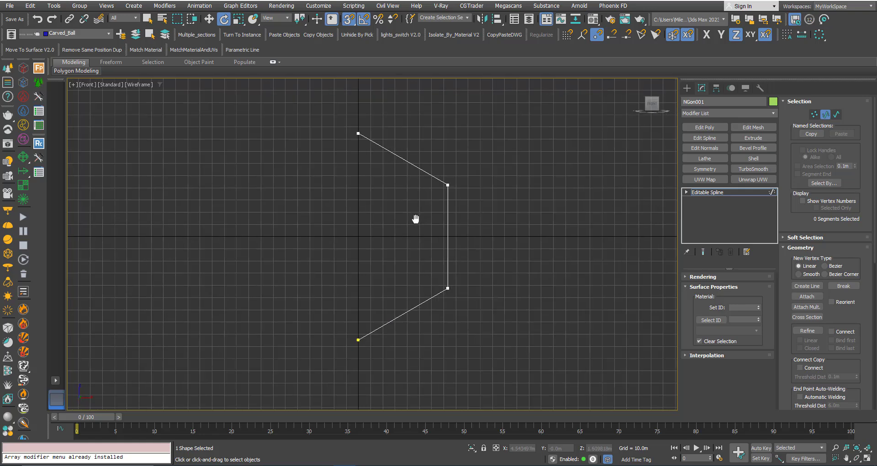
mouse_move(415, 221)
middle_down()
mouse_move(429, 249)
mouse_move(424, 230)
middle_up()
scroll(429, 246, up, 2)
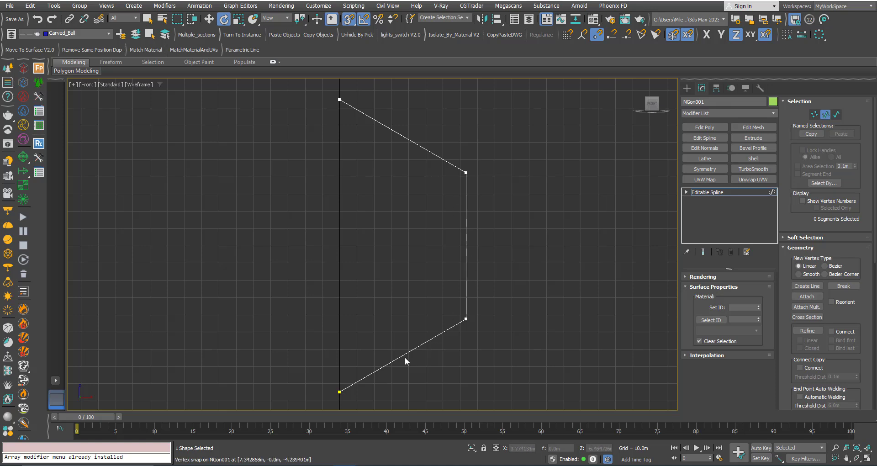
Leave segment editing and enable midpoint snapping in the snap settings.
click(713, 192)
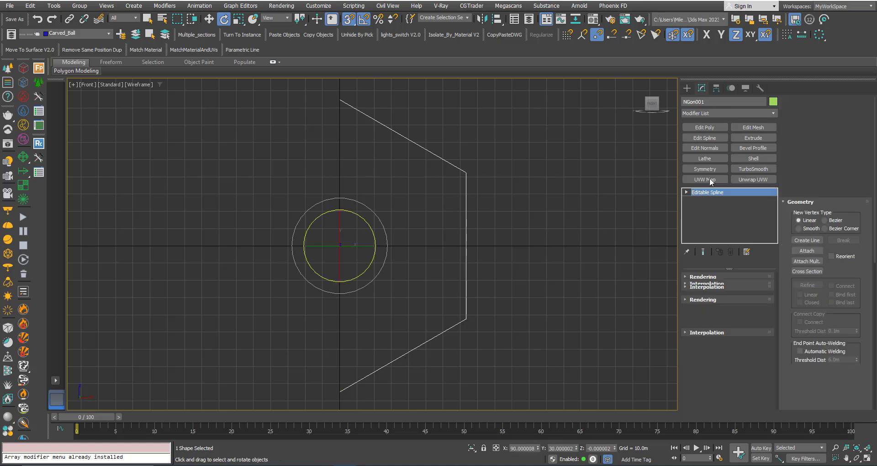
click(687, 88)
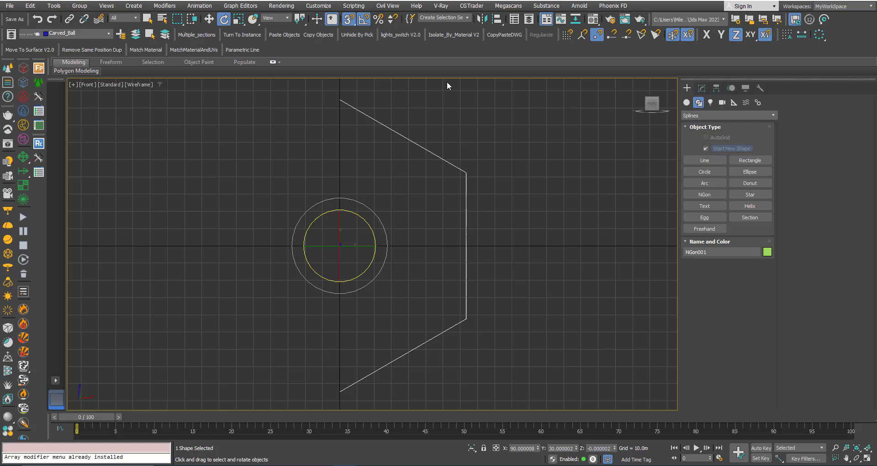
right_click(349, 20)
click(449, 241)
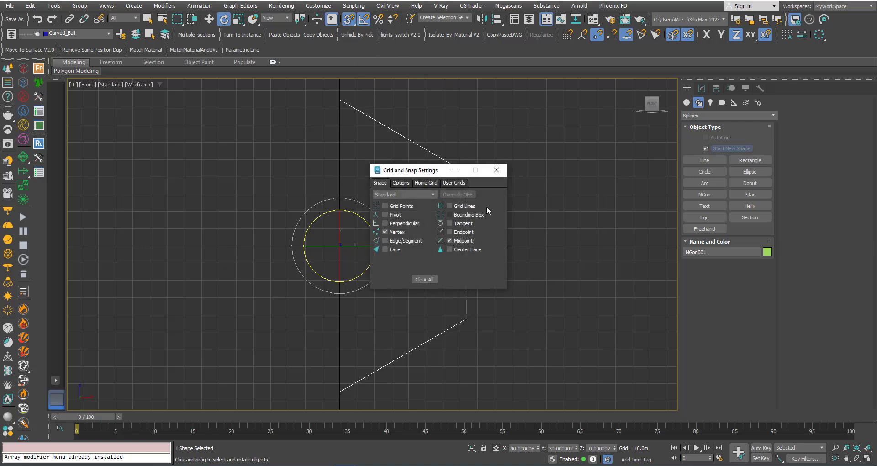
click(494, 172)
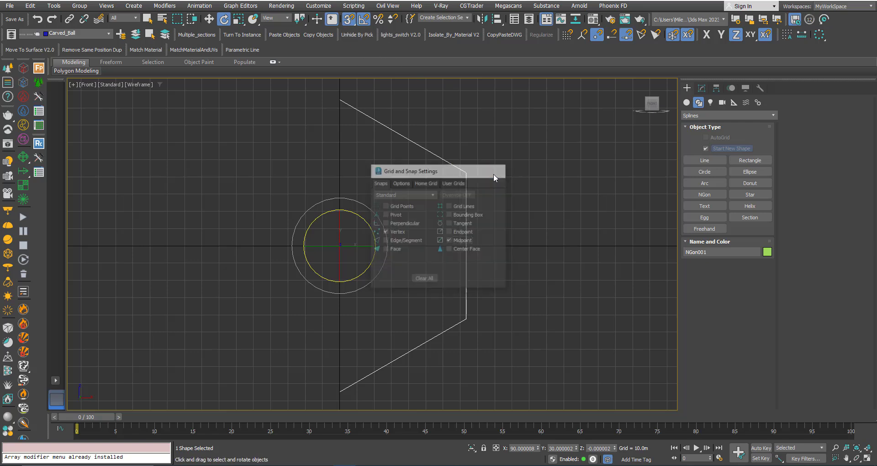
Draw a circle centred on the midpoint of the upper slanted edge.
click(702, 174)
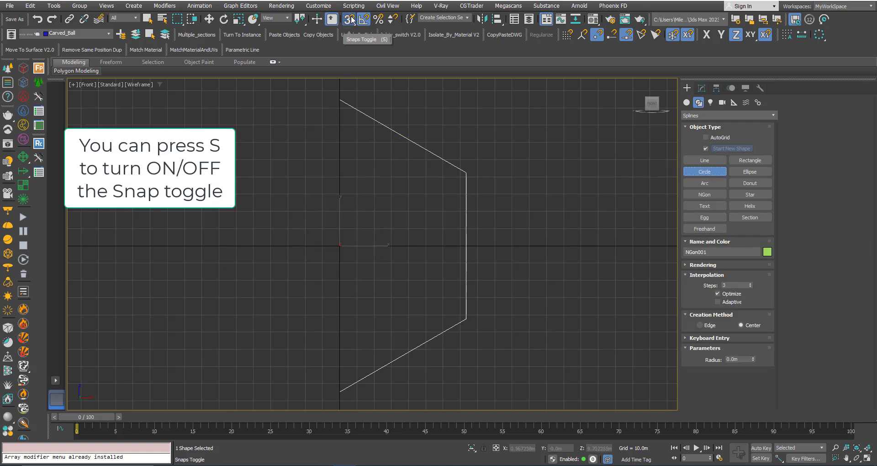
click(404, 147)
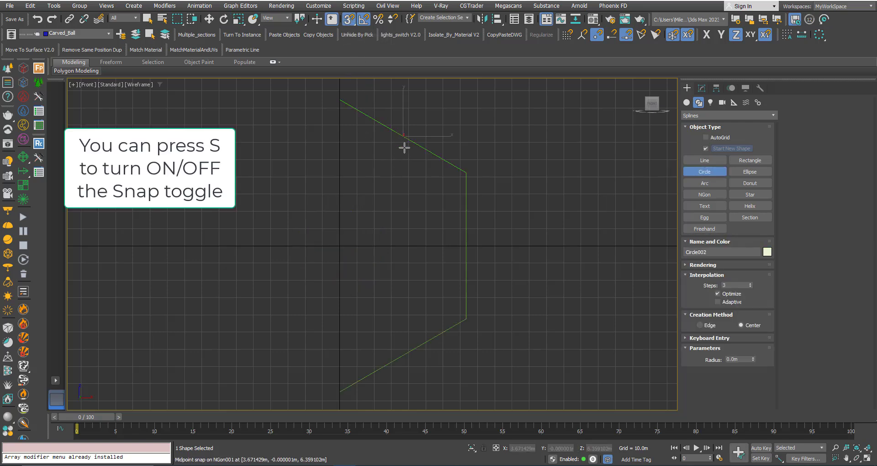
drag(403, 136, 415, 169)
right_click(402, 137)
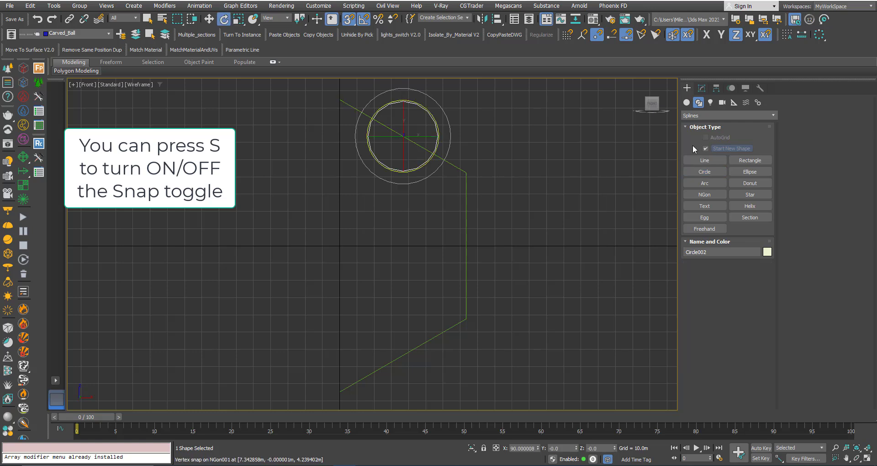
key(q)
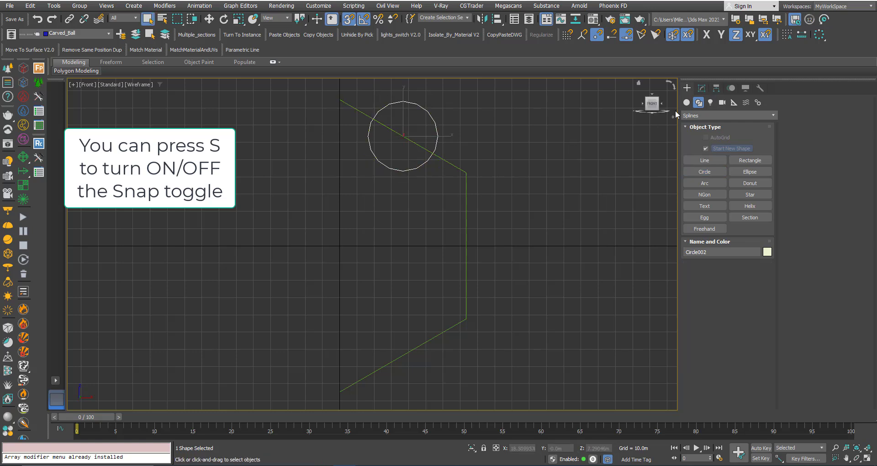
Set the circle's radius to 1.3 m.
click(701, 88)
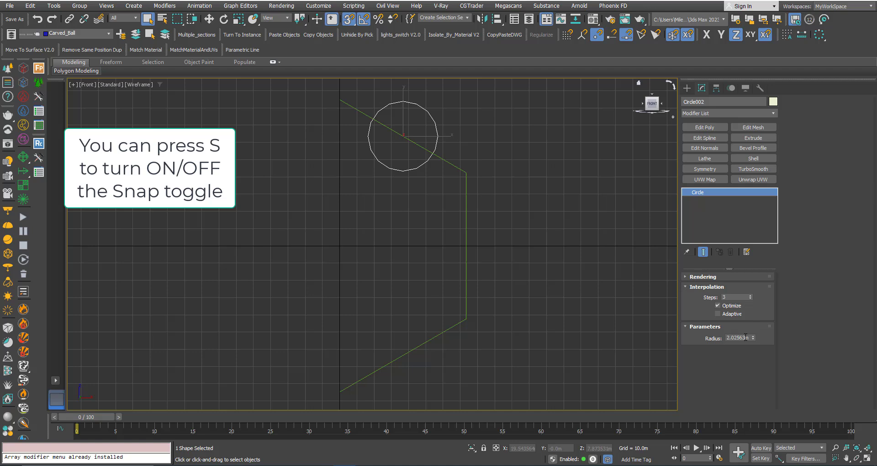
double_click(746, 337)
text(1.)
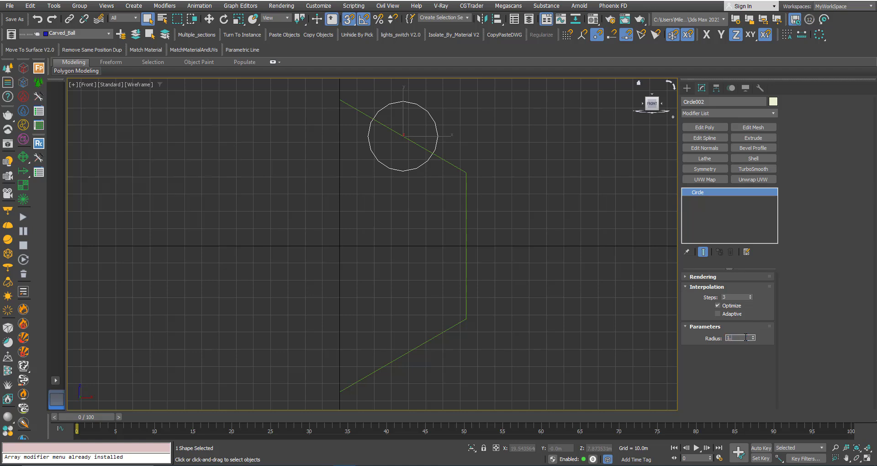
text(3)
key(Return)
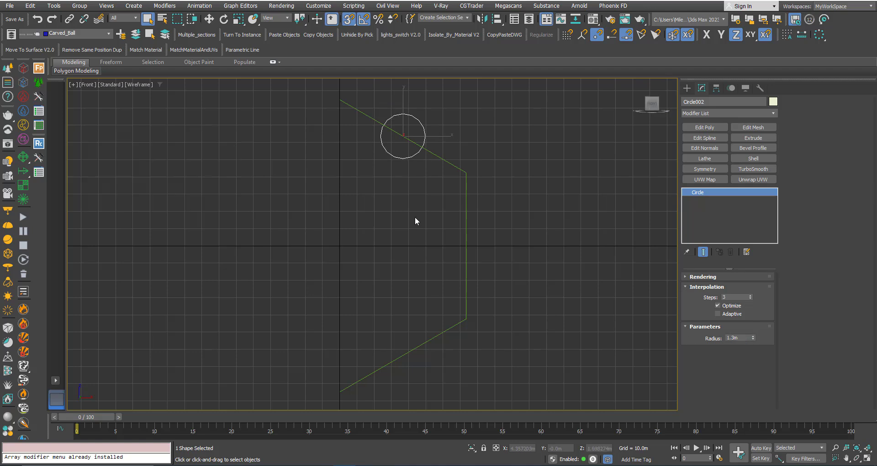
Convert the circle to an editable spline and enter Vertex level.
middle_drag(415, 216, 416, 227)
right_click(403, 168)
mouse_move(425, 284)
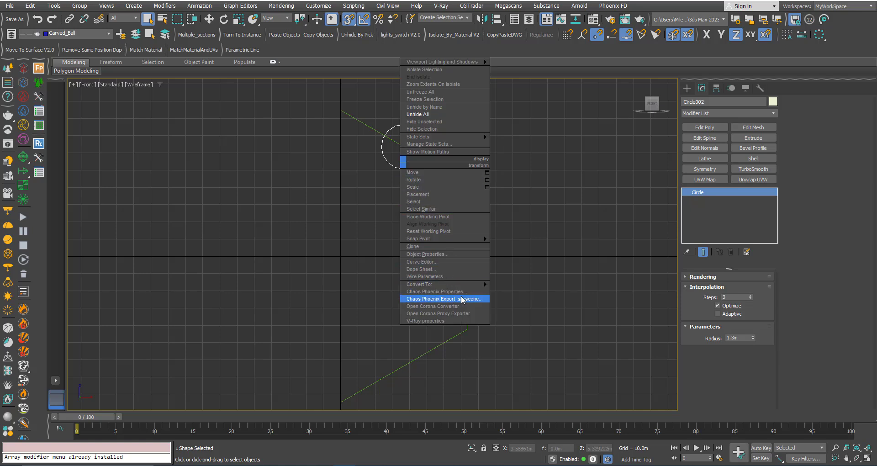
click(494, 284)
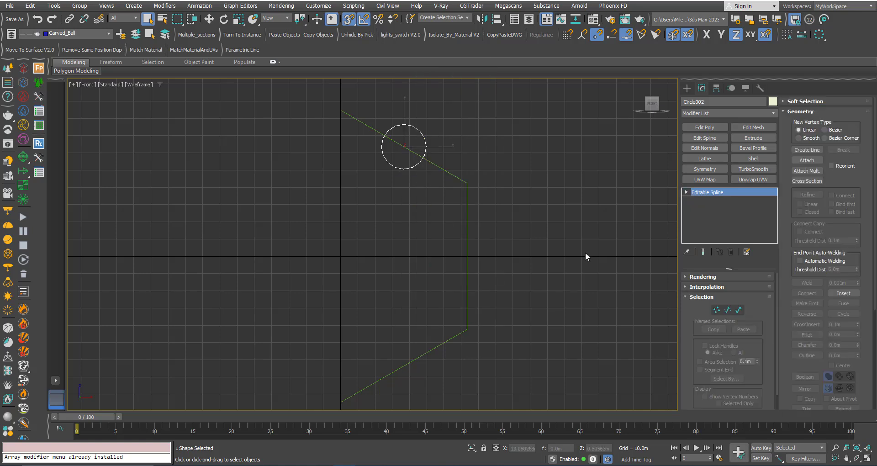
click(716, 310)
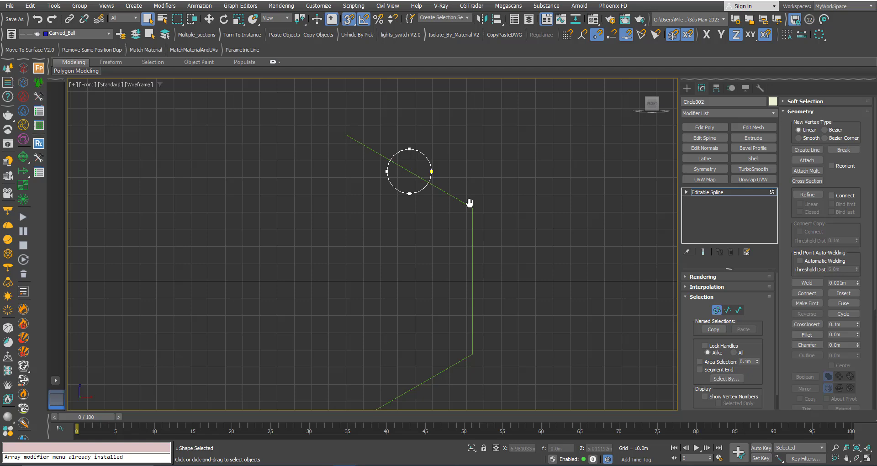
Zoom and pan around the circle to inspect its vertices on the profile edge.
scroll(470, 201, up, 2)
scroll(426, 180, up, 5)
scroll(405, 200, up, 2)
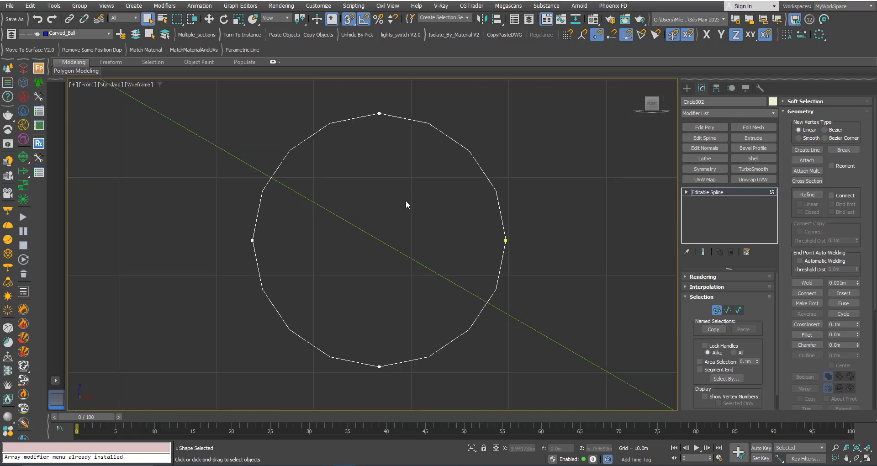
scroll(405, 200, up, 2)
scroll(405, 200, down, 2)
scroll(349, 219, down, 3)
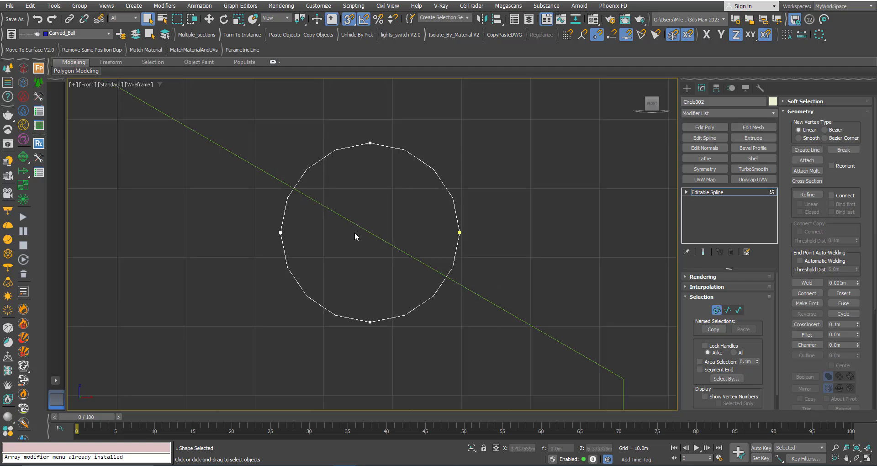
mouse_move(356, 235)
middle_down()
mouse_move(344, 209)
mouse_move(349, 224)
middle_up()
scroll(345, 209, up, 2)
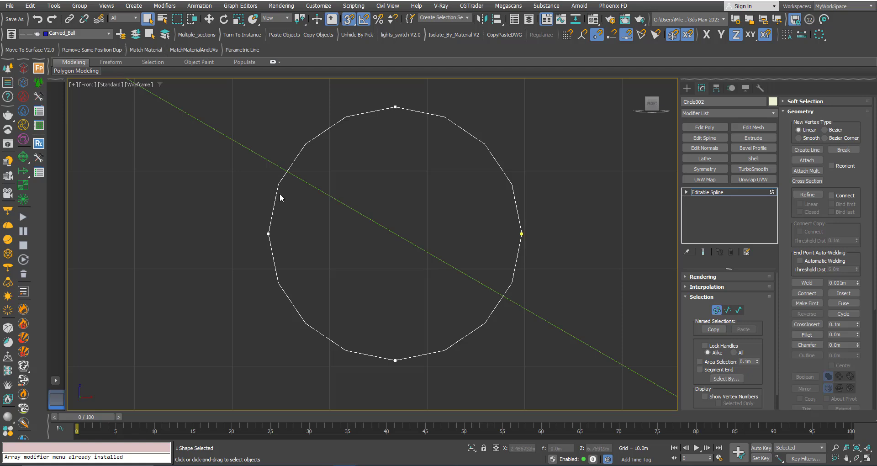
middle_drag(335, 213, 348, 201)
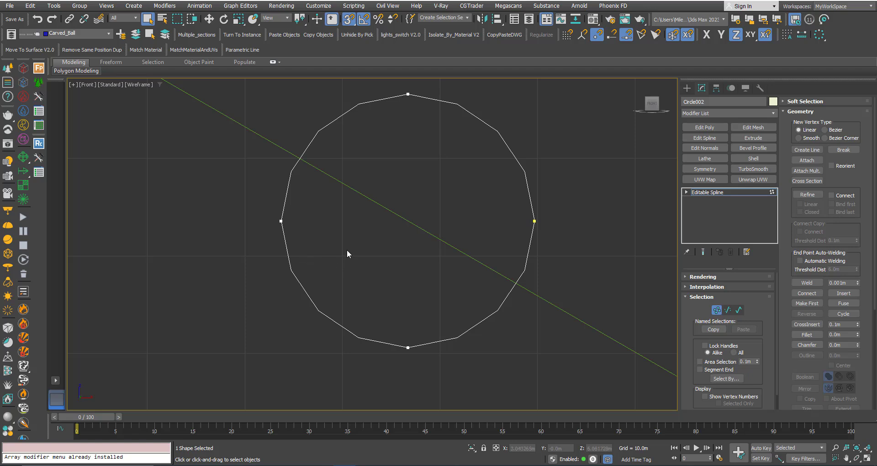
scroll(347, 250, down, 2)
scroll(324, 201, up, 2)
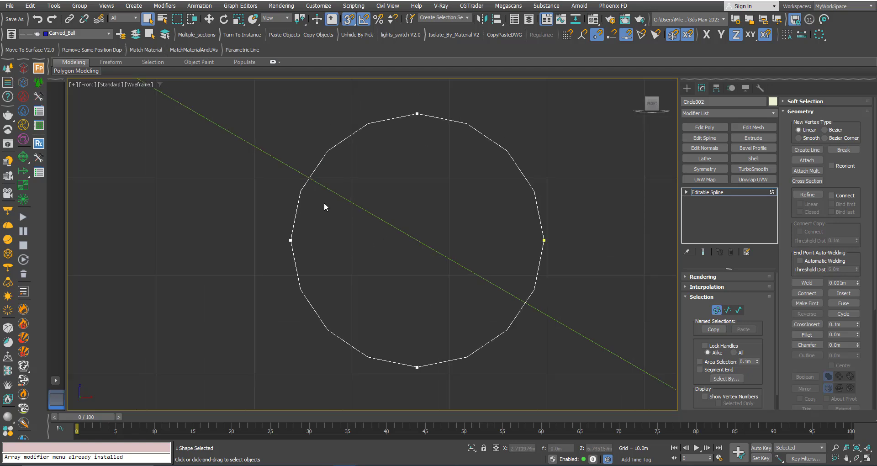
scroll(328, 168, down, 2)
scroll(337, 181, down, 2)
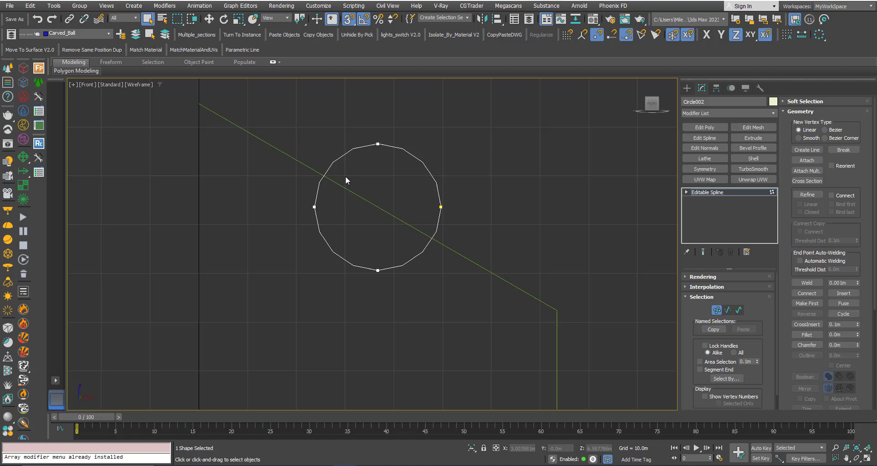
scroll(345, 176, down, 2)
scroll(366, 196, up, 2)
scroll(366, 197, up, 2)
scroll(370, 179, down, 2)
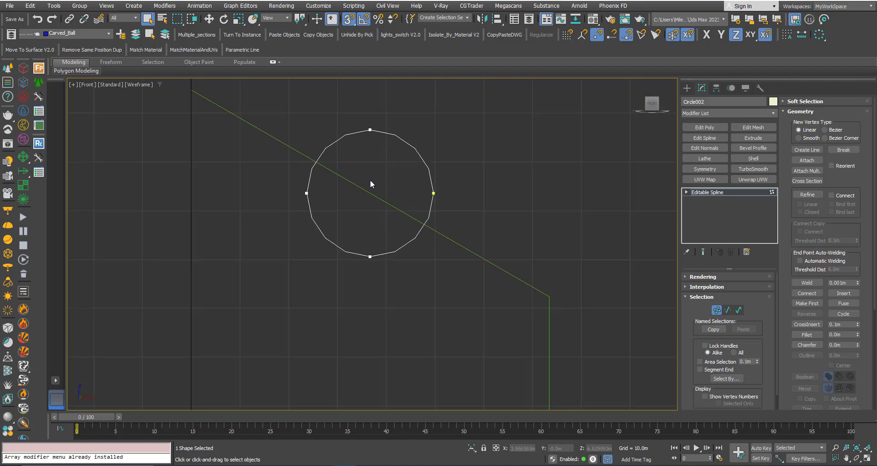
middle_drag(374, 213, 369, 168)
scroll(369, 169, down, 2)
scroll(361, 151, down, 2)
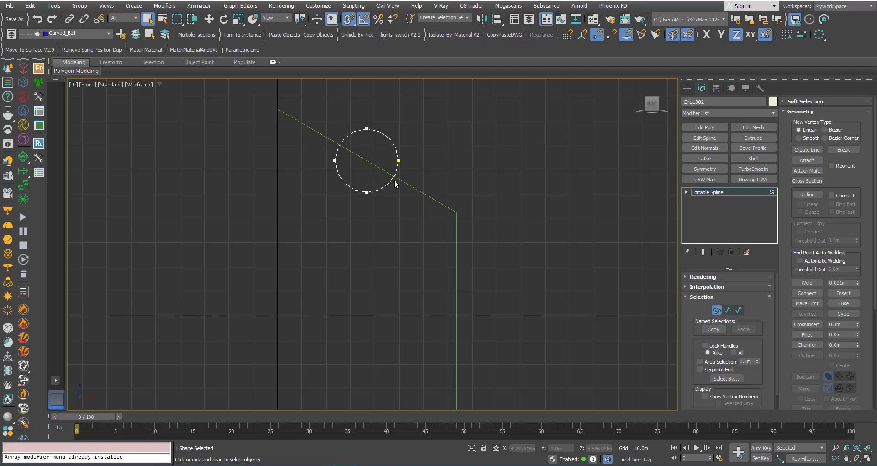
At Spline level, rotate the circle 30 degrees about its centre.
click(738, 311)
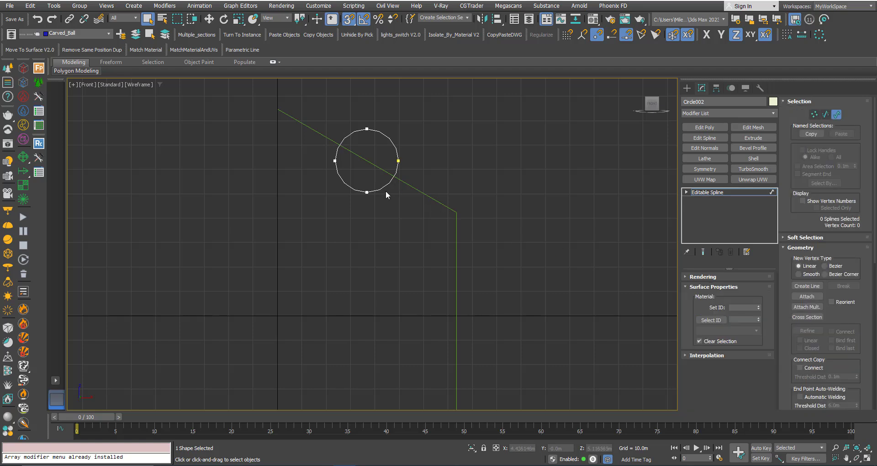
click(382, 187)
scroll(364, 156, up, 2)
key(e)
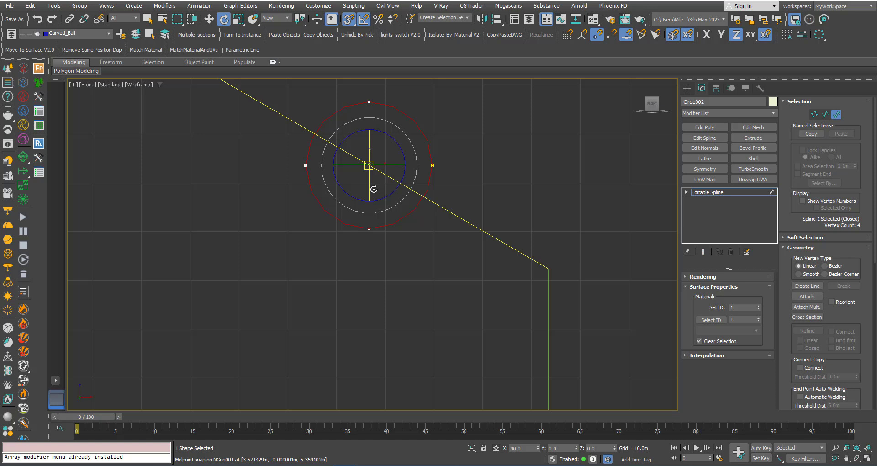
drag(384, 196, 369, 198)
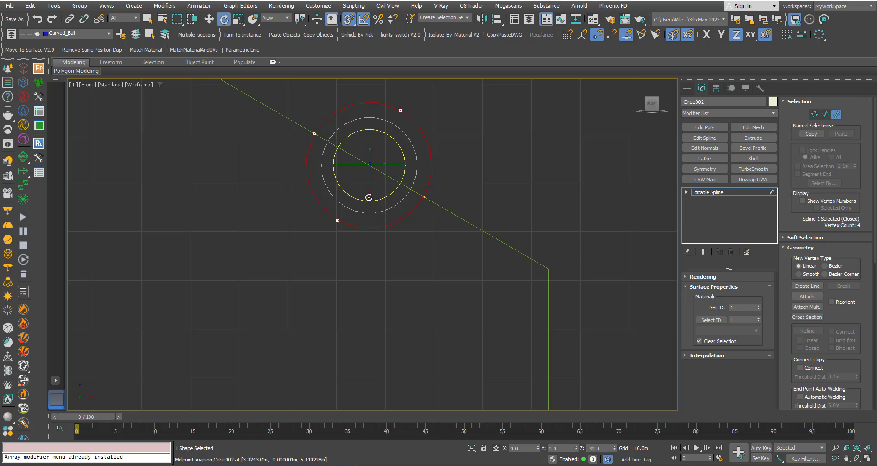
Deselect the circle and zoom to review the profile.
scroll(369, 197, down, 2)
scroll(367, 164, down, 1)
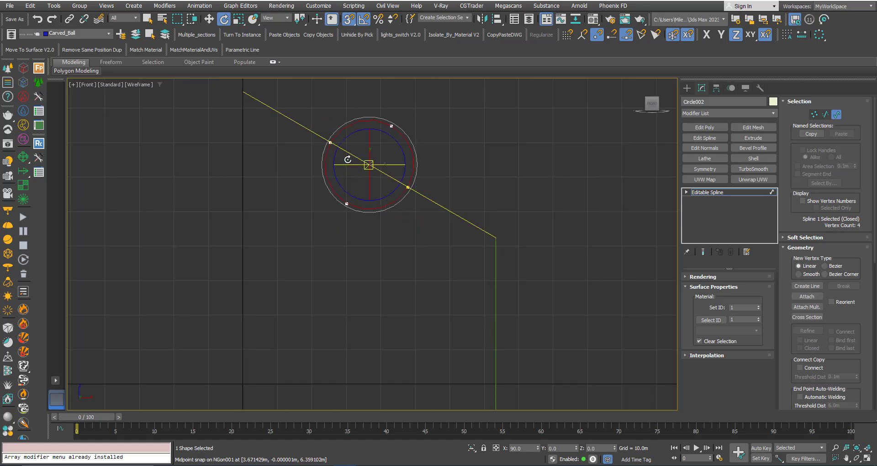
scroll(304, 178, up, 4)
click(280, 178)
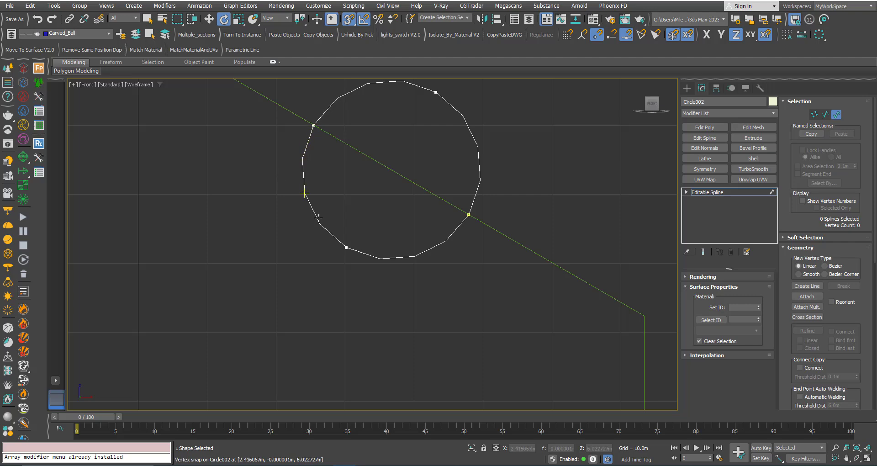
scroll(416, 160, down, 3)
scroll(416, 193, down, 2)
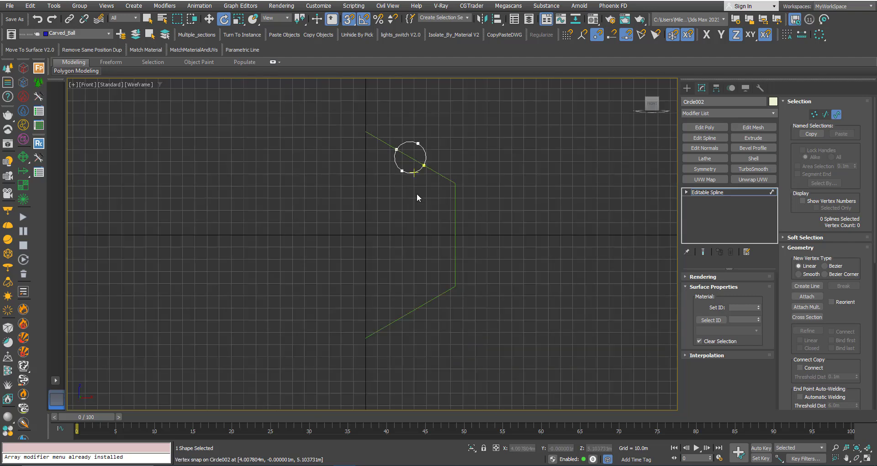
scroll(415, 204, up, 2)
scroll(416, 206, down, 1)
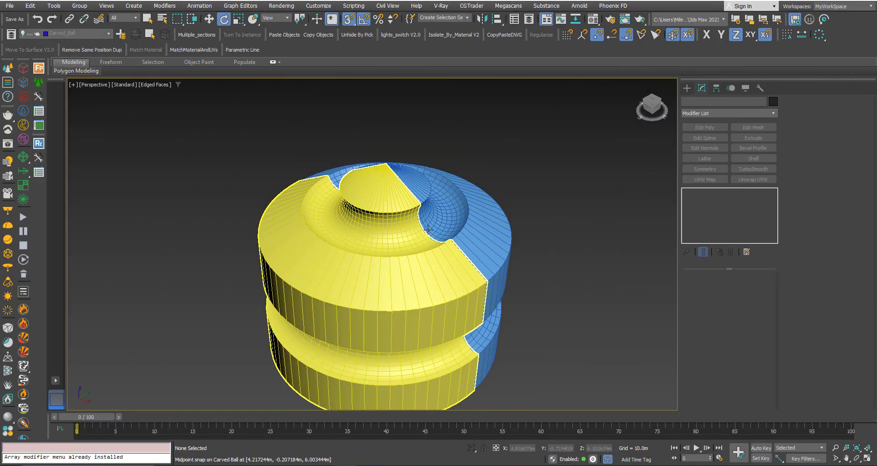
Zoom in and orbit the carved ball to look into the yellow groove.
scroll(428, 230, up, 1)
scroll(427, 221, up, 1)
scroll(430, 228, up, 1)
scroll(431, 240, up, 1)
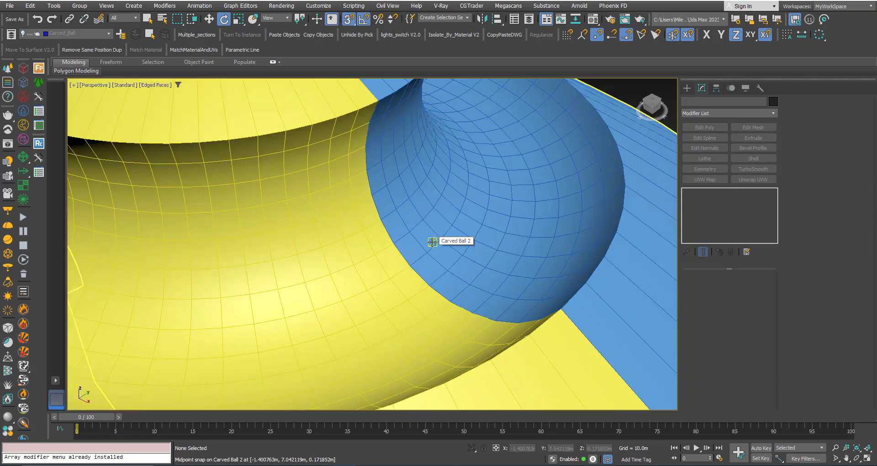
scroll(432, 242, down, 1)
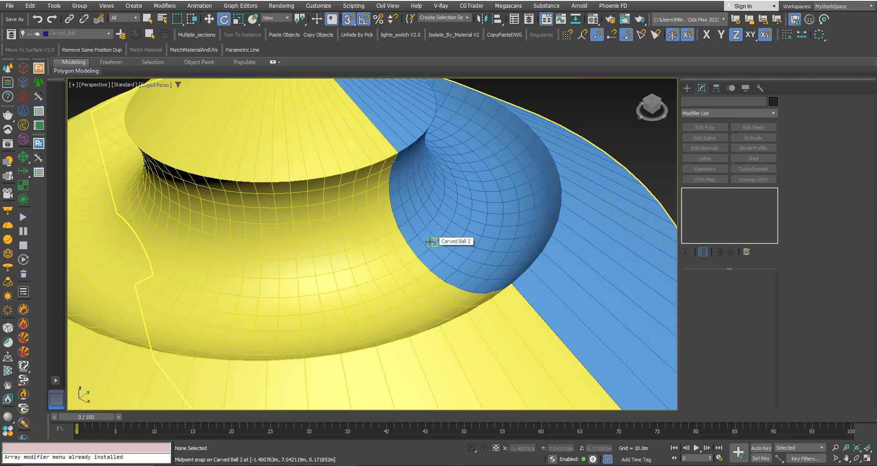
scroll(426, 240, up, 1)
scroll(413, 235, up, 2)
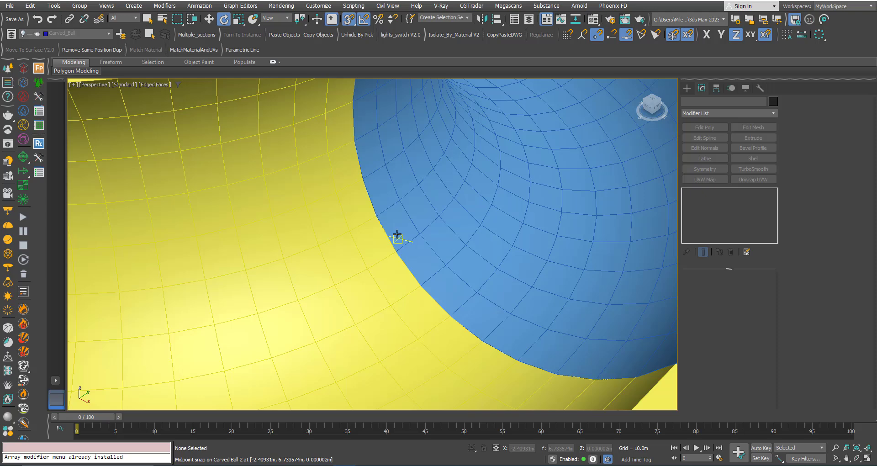
scroll(398, 235, down, 1)
mouse_move(421, 245)
alt+middle_down()
mouse_move(388, 264)
mouse_move(367, 254)
mouse_move(364, 192)
alt+middle_up()
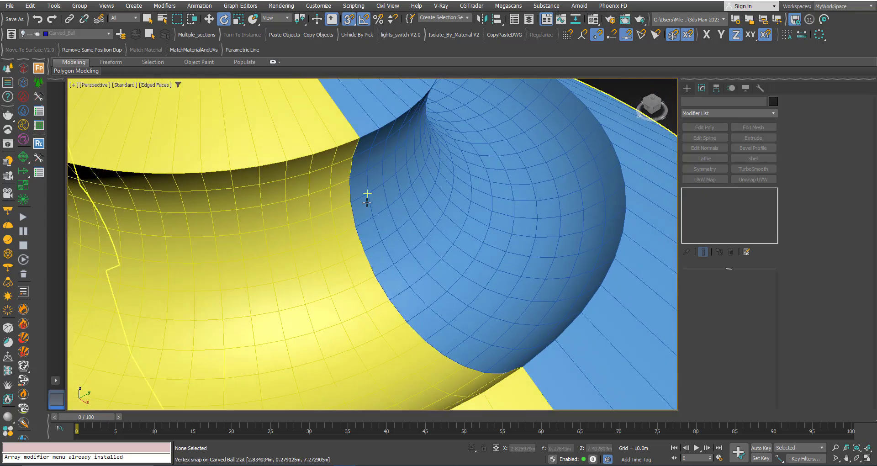
alt+middle_drag(489, 349, 486, 350)
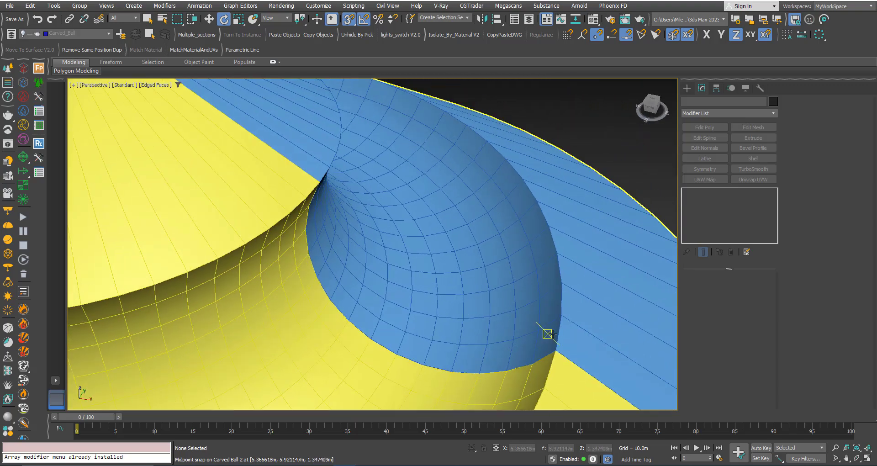
mouse_move(434, 327)
alt+middle_down()
mouse_move(402, 319)
mouse_move(406, 272)
alt+middle_up()
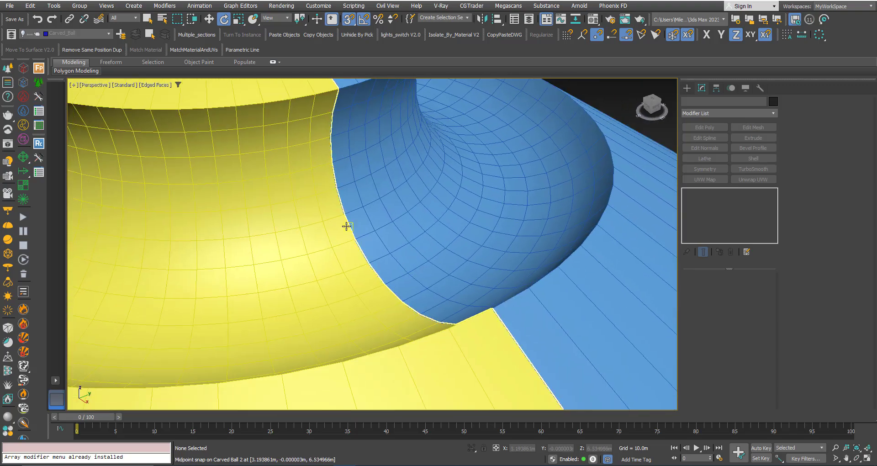
alt+middle_drag(346, 226, 376, 246)
Zoom in and out to inspect where the yellow and blue halves meet.
scroll(335, 242, down, 5)
scroll(362, 229, up, 5)
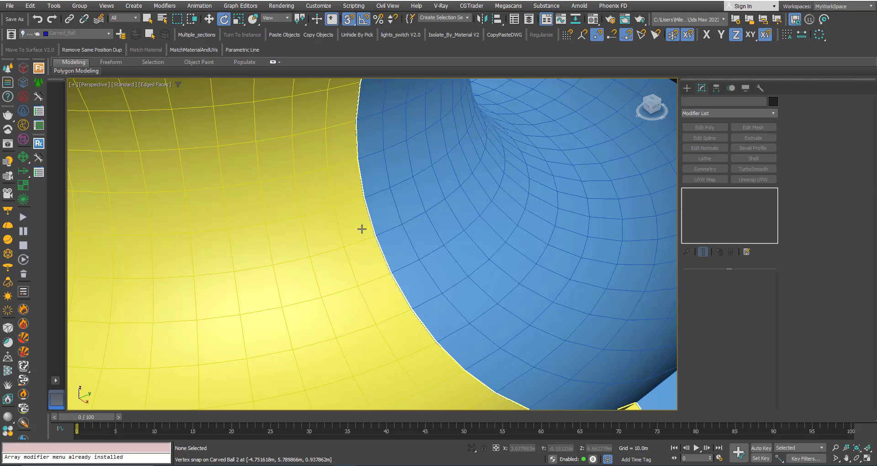
scroll(362, 228, up, 2)
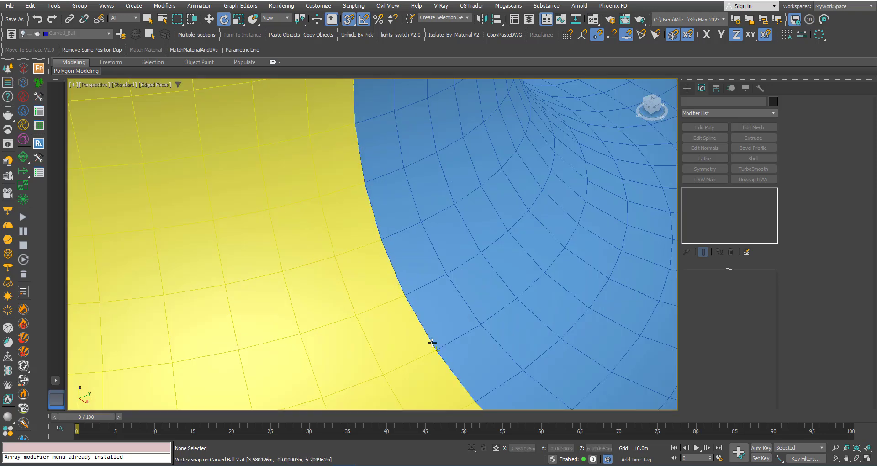
scroll(432, 343, up, 1)
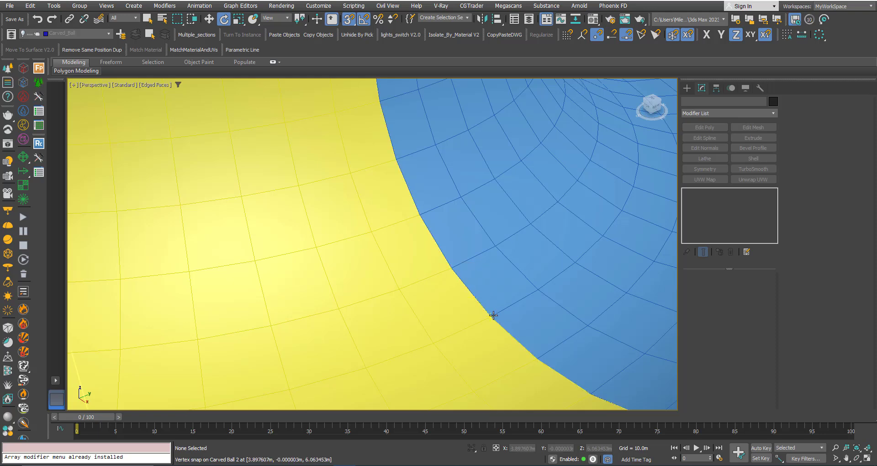
scroll(435, 268, down, 2)
scroll(429, 263, down, 4)
scroll(442, 268, down, 1)
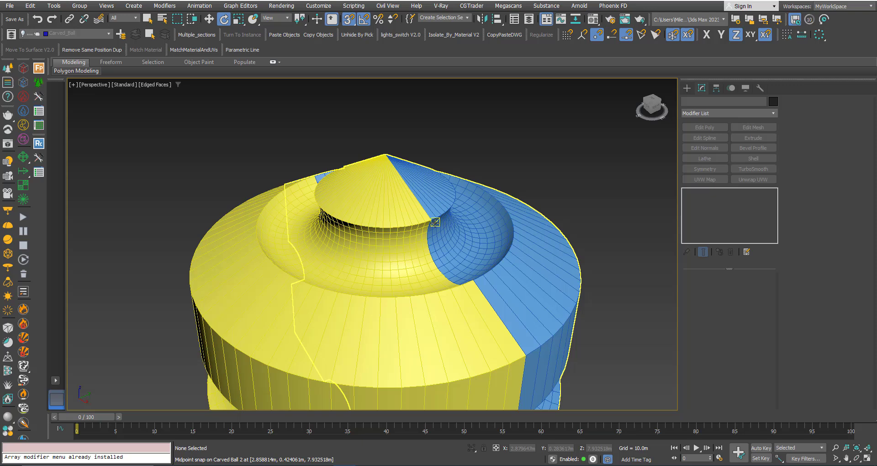
scroll(434, 269, up, 5)
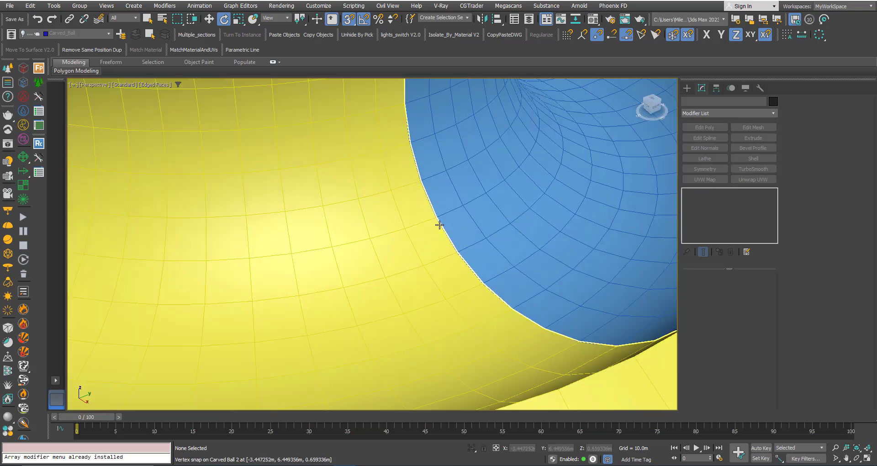
scroll(427, 231, down, 5)
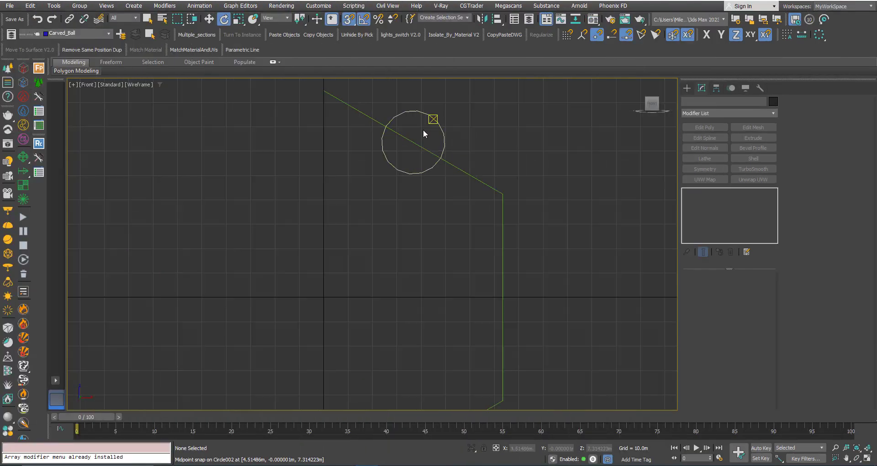
Clone the groove circle as a copy onto the vertical edge's midpoint.
click(438, 126)
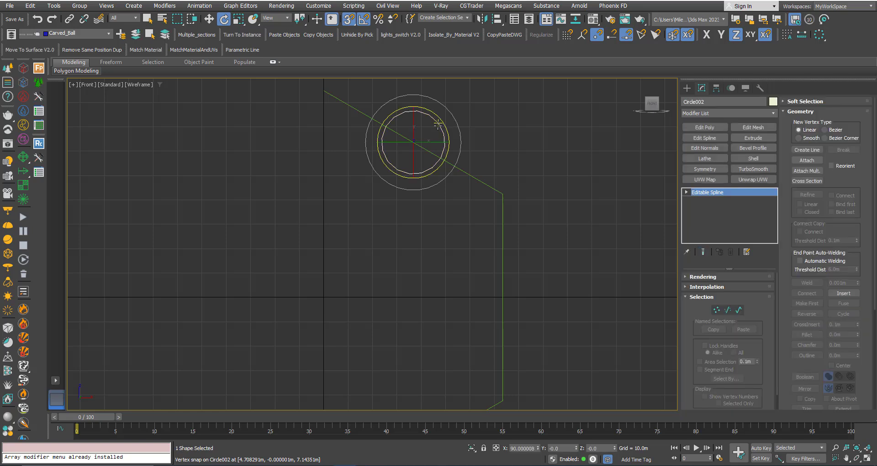
key(w)
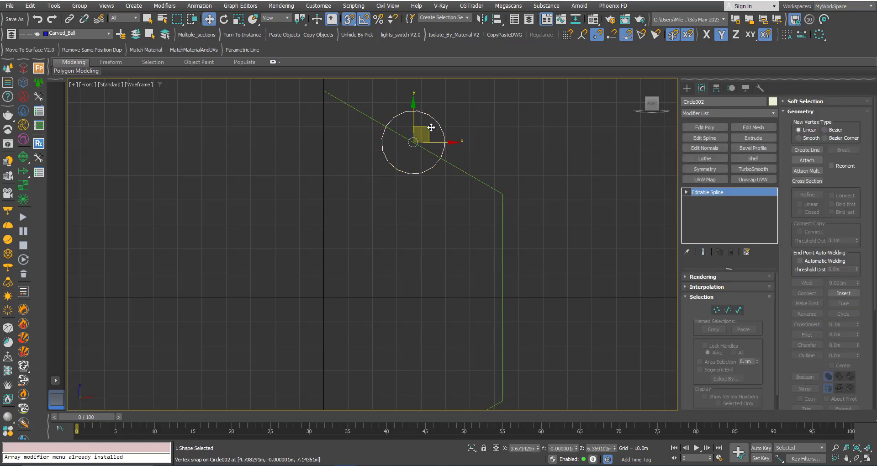
shift+drag(430, 127, 500, 296)
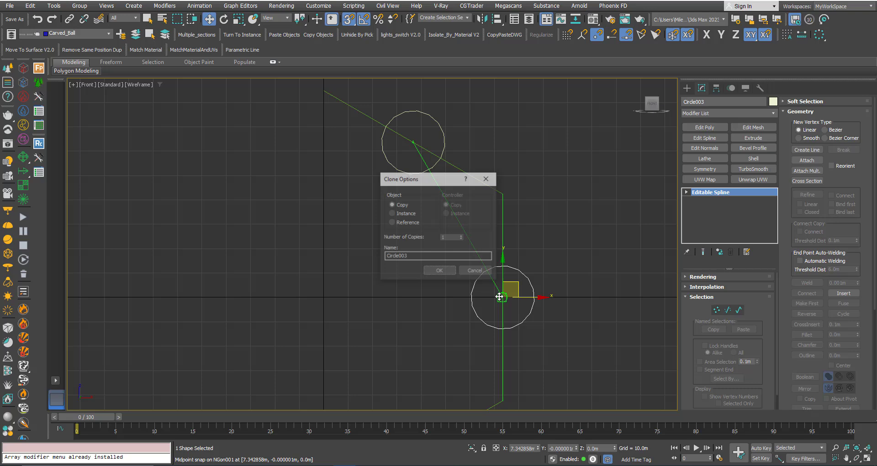
click(438, 271)
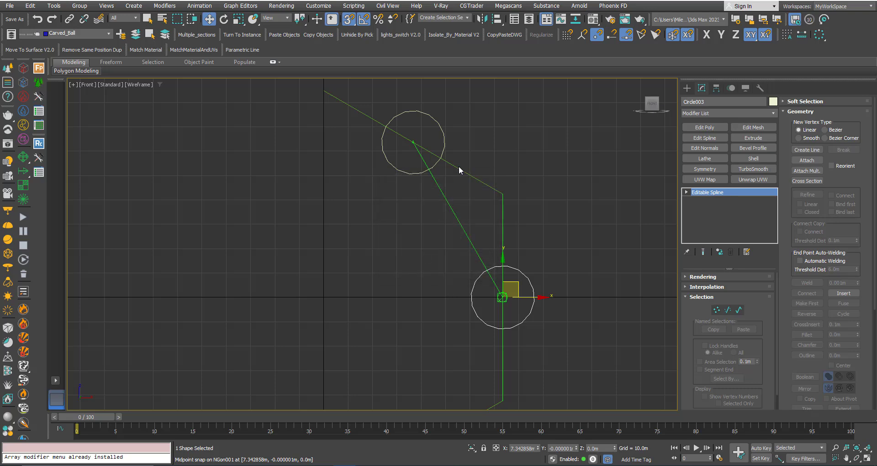
middle_drag(458, 165, 433, 125)
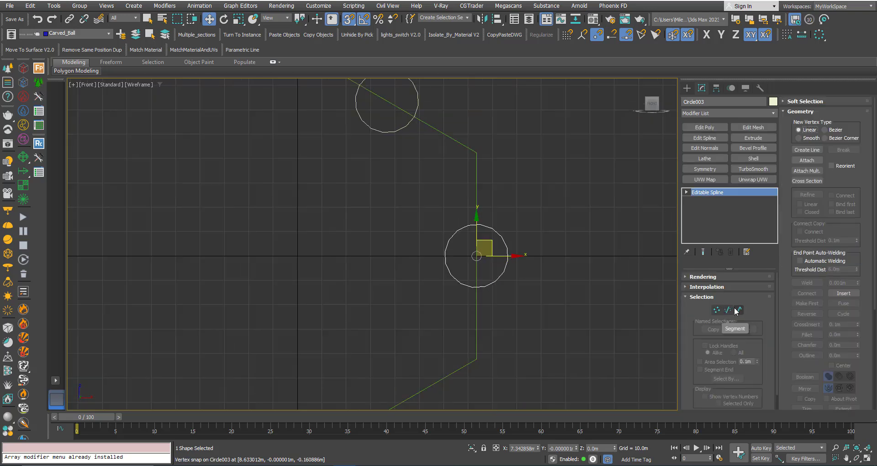
Select the copied circle's ring at Spline level, ready to rotate it 30°.
click(738, 309)
scroll(492, 273, up, 4)
click(522, 256)
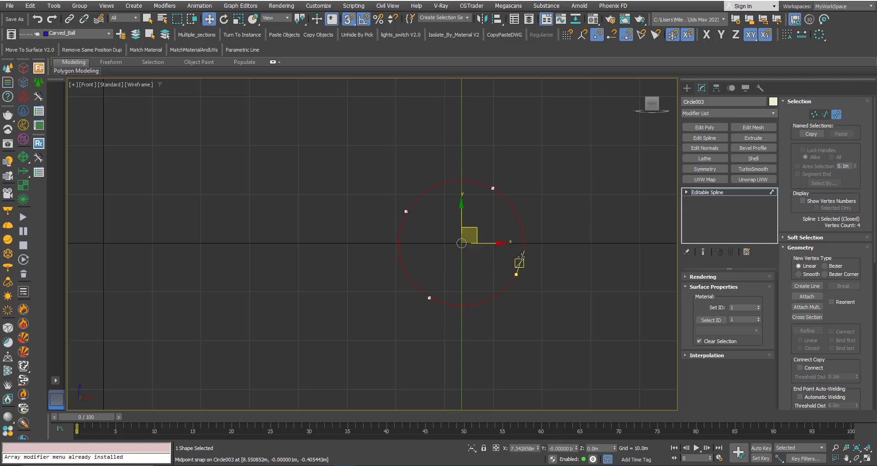
key(e)
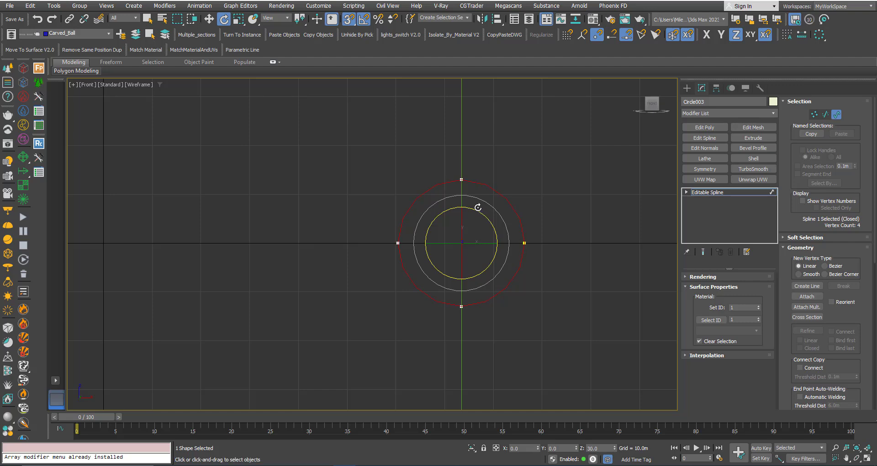
scroll(469, 178, down, 5)
Clone a circle onto the lower slanted edge's midpoint as Circle004.
click(693, 195)
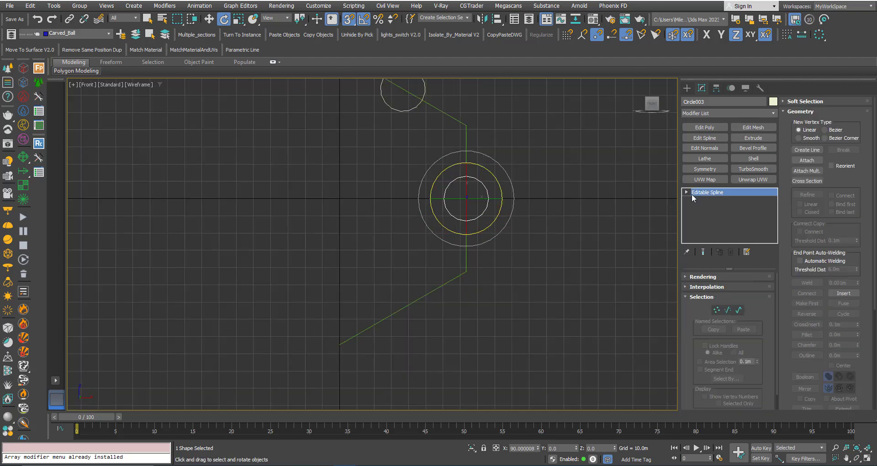
key(w)
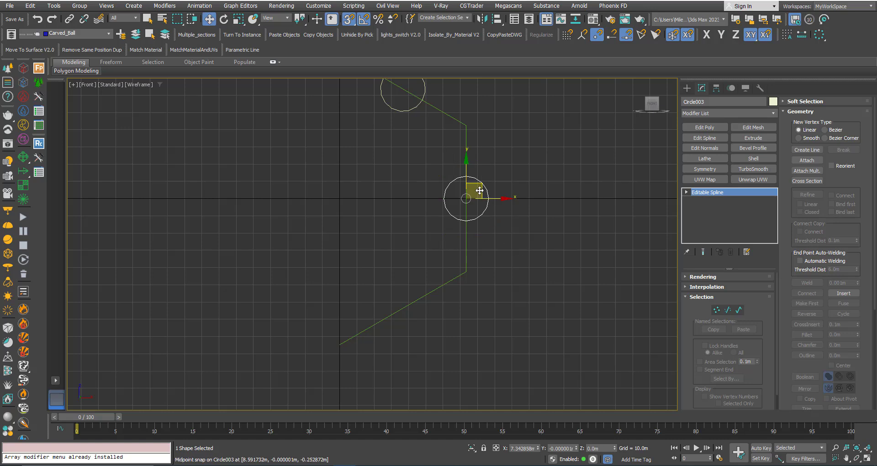
shift+drag(479, 190, 400, 309)
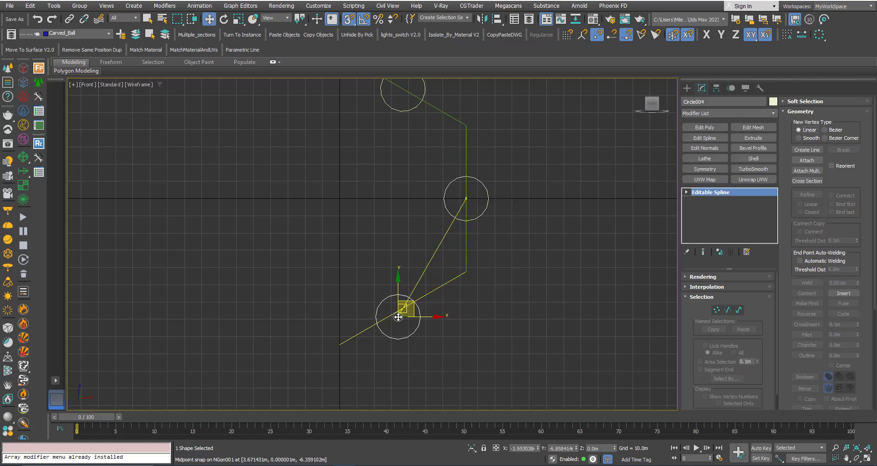
click(429, 272)
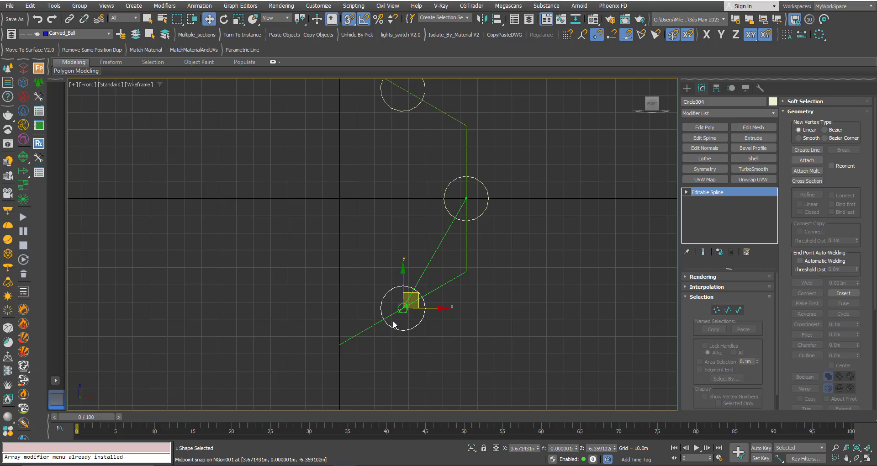
scroll(400, 311, up, 2)
scroll(398, 312, up, 1)
Rotate the new circle's ring about 25 degrees at Spline level.
key(3)
click(406, 352)
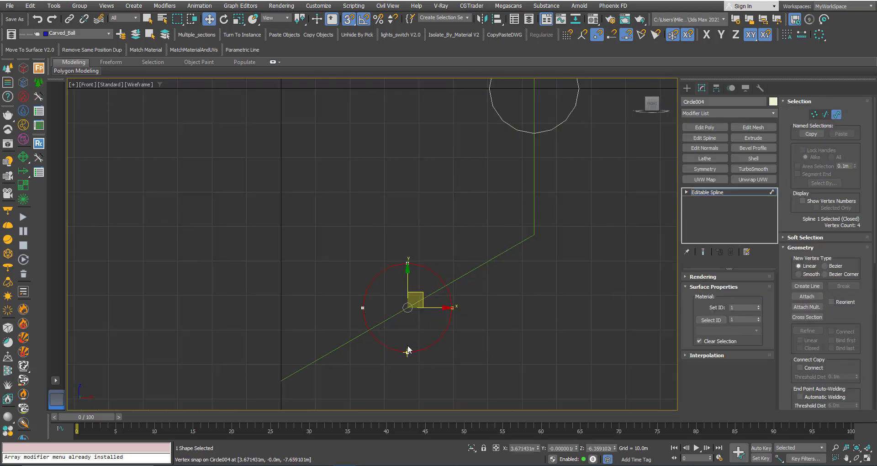
key(e)
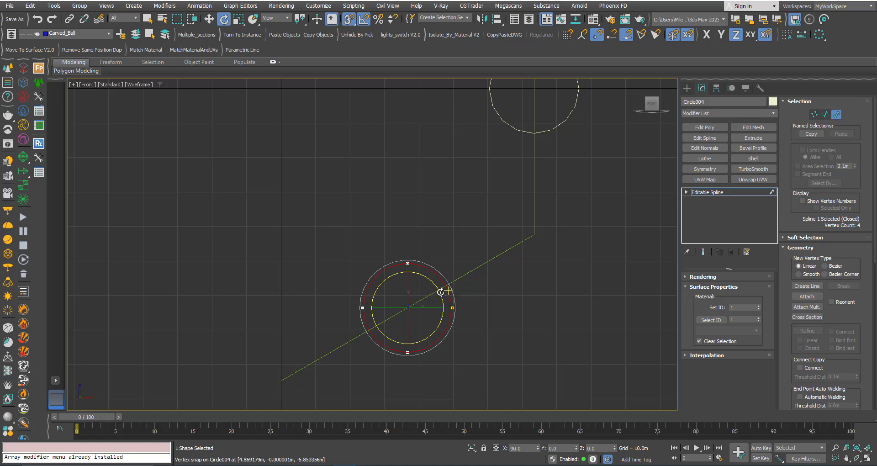
drag(440, 292, 438, 283)
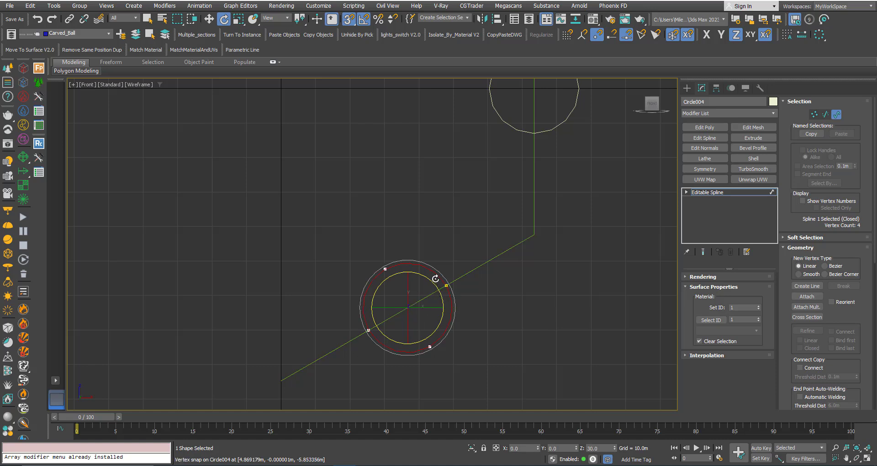
Attach the three circles to the NGon001 profile path.
click(714, 193)
scroll(511, 310, down, 3)
click(383, 283)
scroll(385, 286, down, 2)
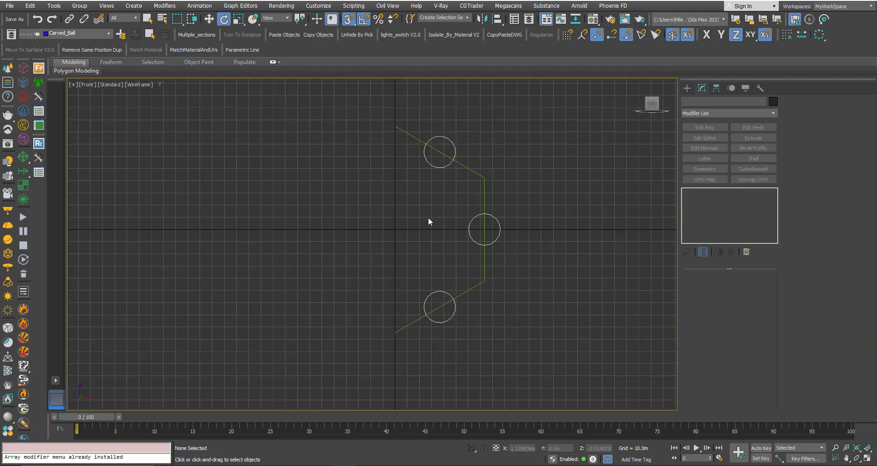
key(q)
click(417, 138)
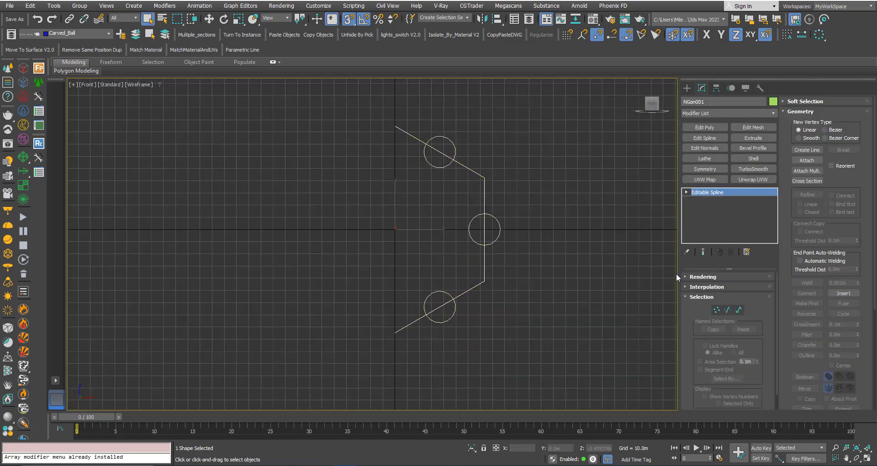
click(807, 160)
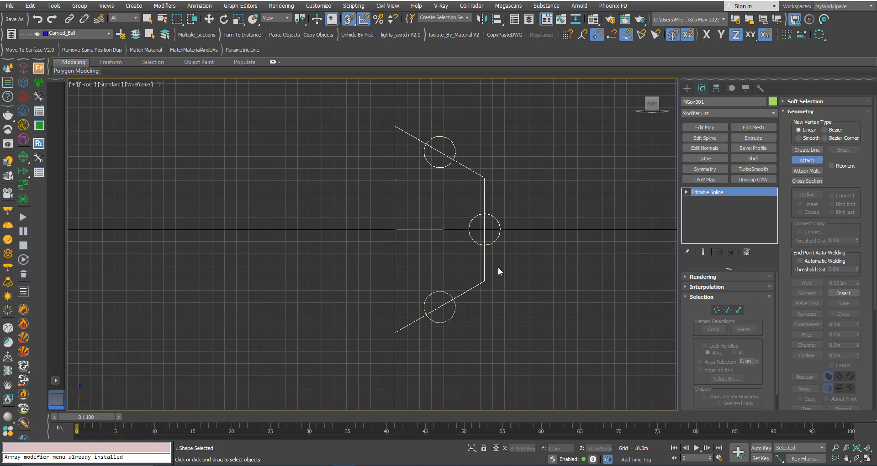
key(w)
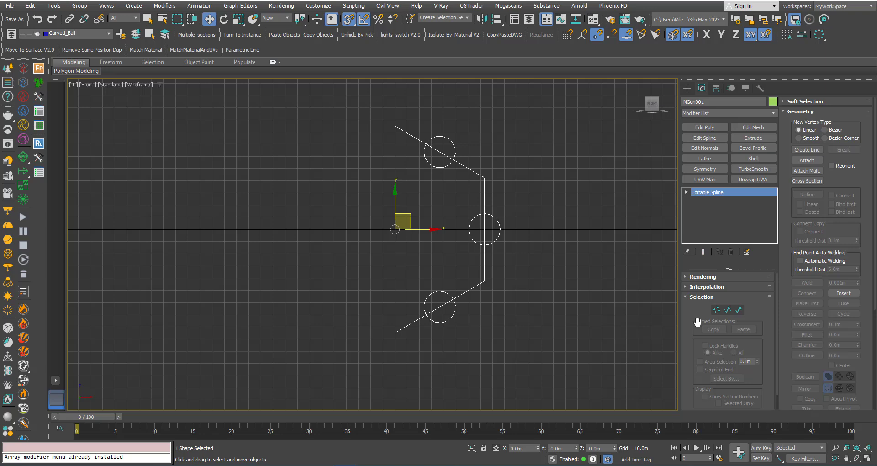
Trim the outer circle arcs and the line pieces inside them, leaving three notches.
click(738, 310)
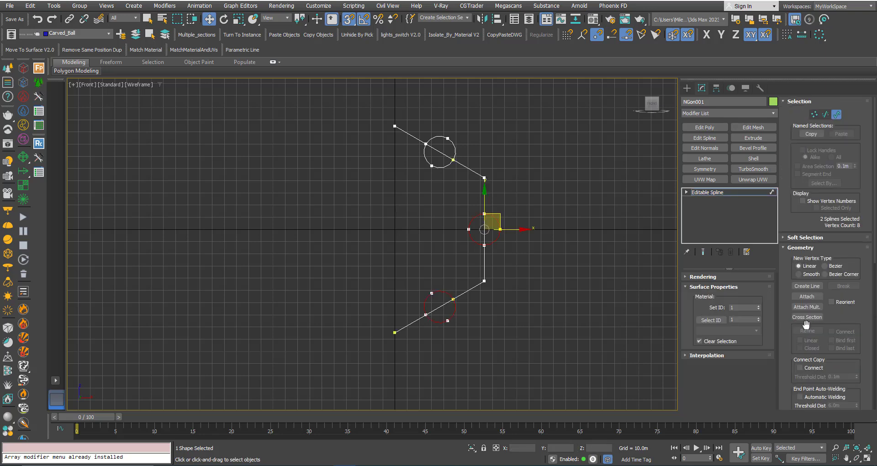
drag(806, 324, 803, 157)
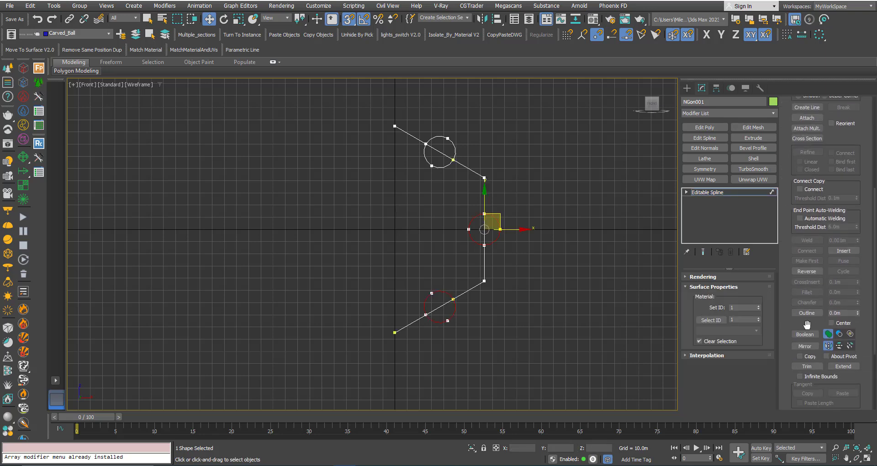
click(798, 366)
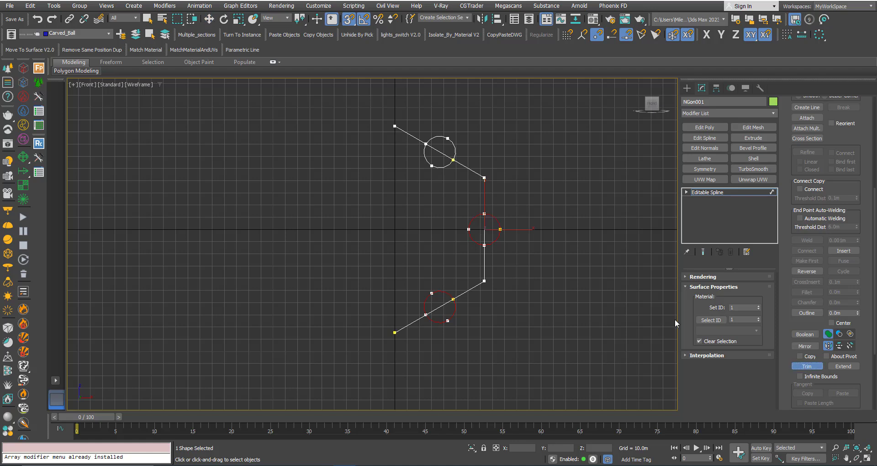
click(455, 149)
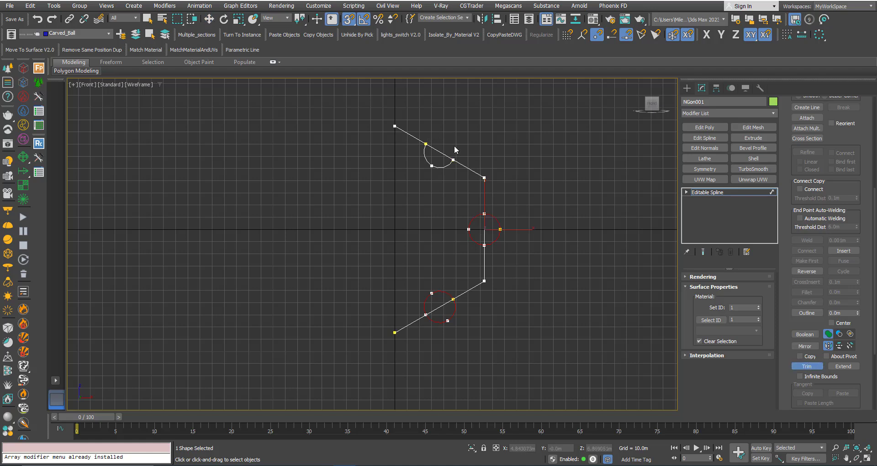
click(484, 230)
right_click(439, 274)
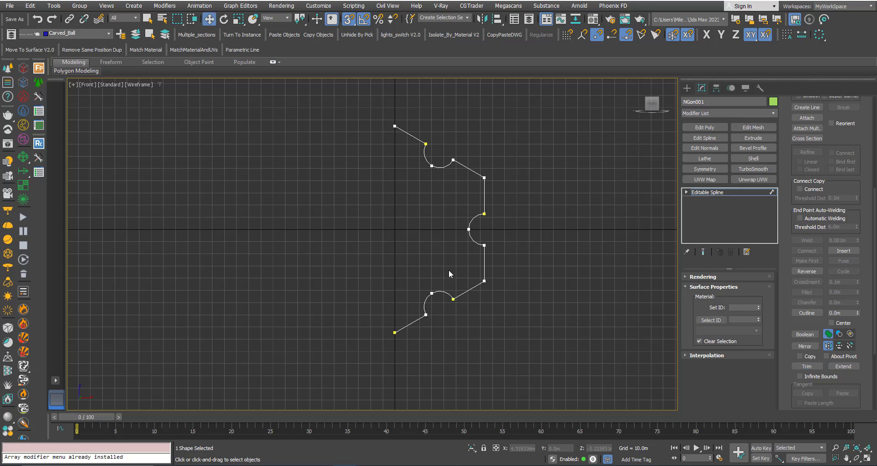
click(686, 193)
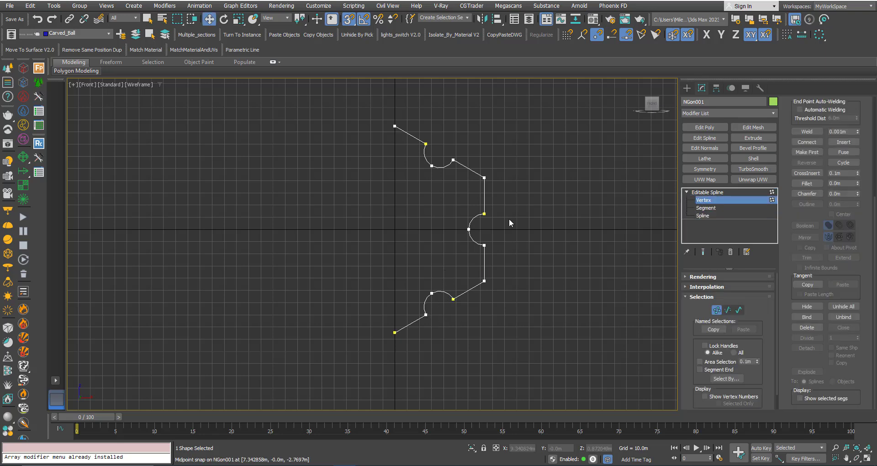
Box-select the junction vertices around the three notches and weld them together.
scroll(509, 218, up, 2)
middle_drag(446, 205, 452, 214)
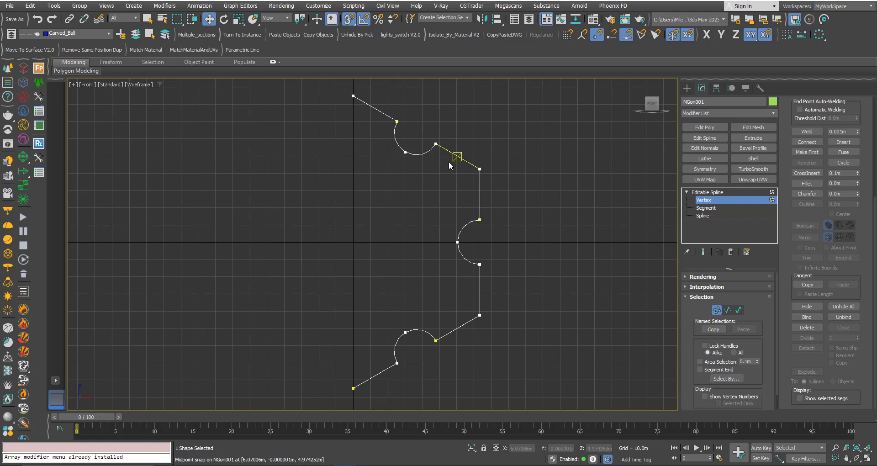
click(436, 145)
drag(689, 356, 697, 252)
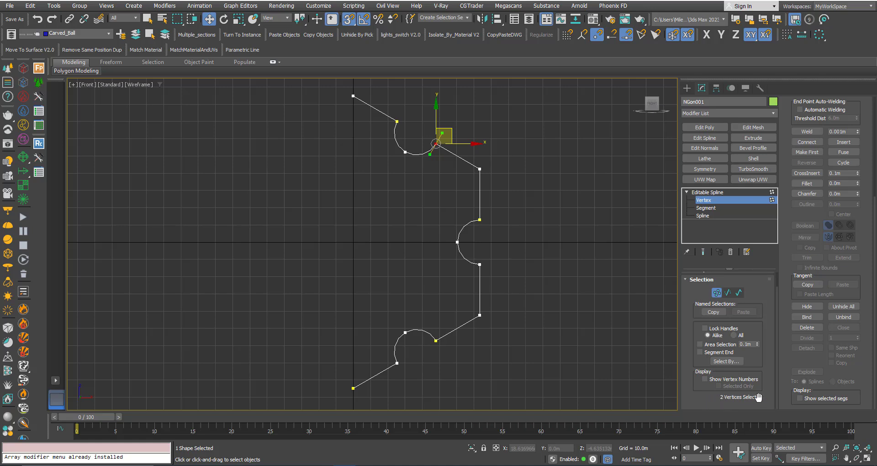
click(397, 122)
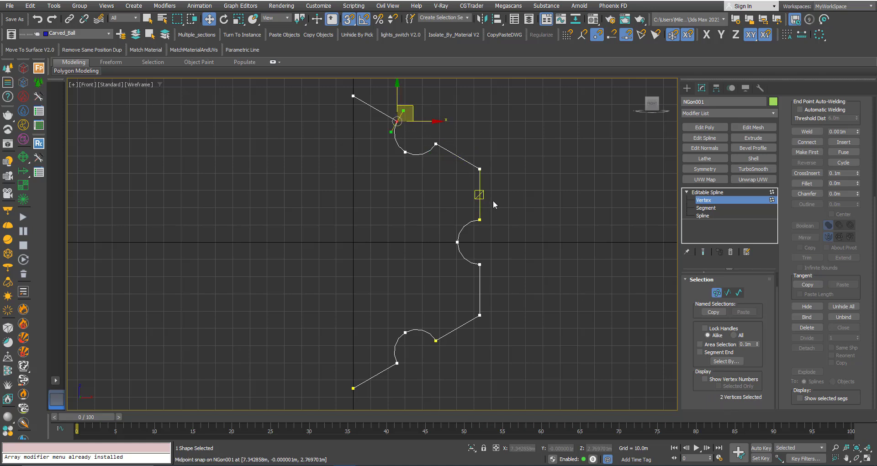
click(480, 220)
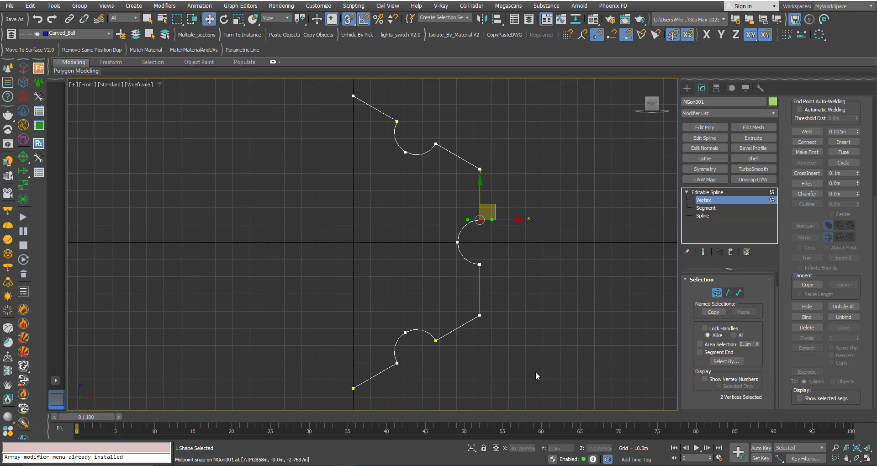
drag(372, 98, 371, 98)
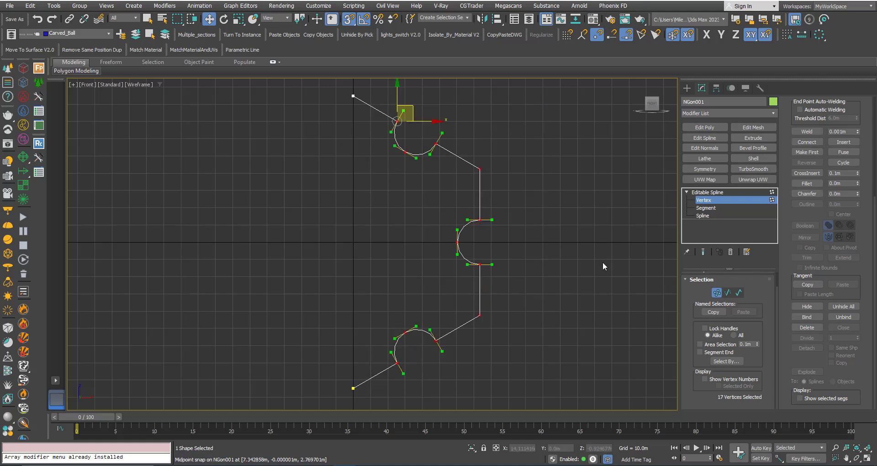
scroll(797, 215, up, 3)
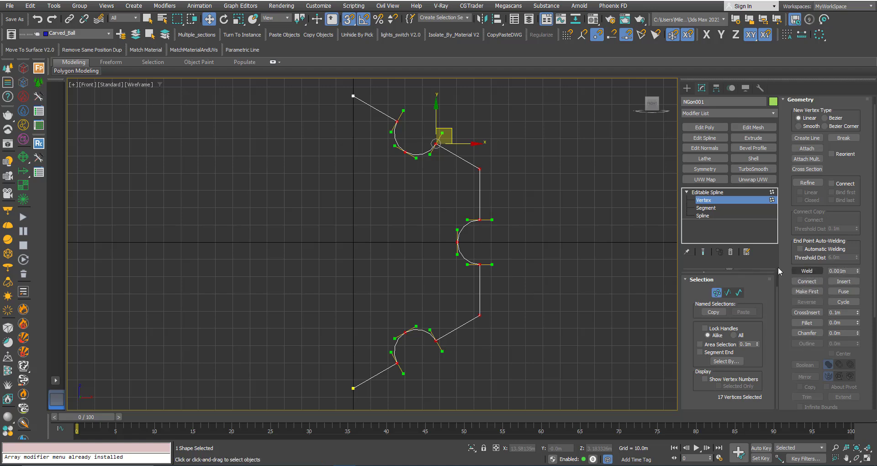
drag(437, 140, 439, 139)
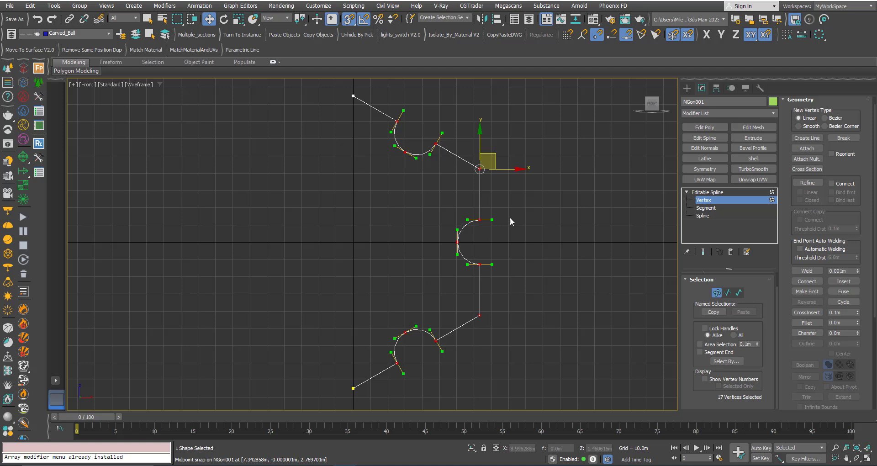
click(805, 271)
click(719, 192)
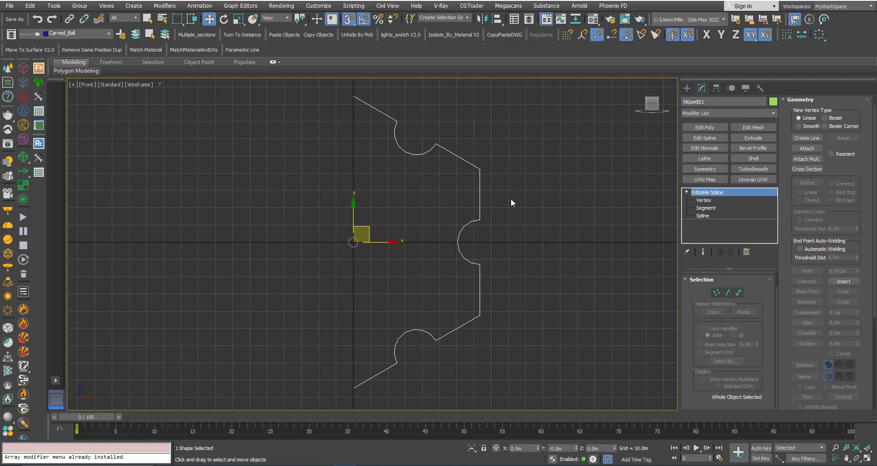
Apply a Lathe modifier to the notched spline and select its Axis sub-object.
click(712, 114)
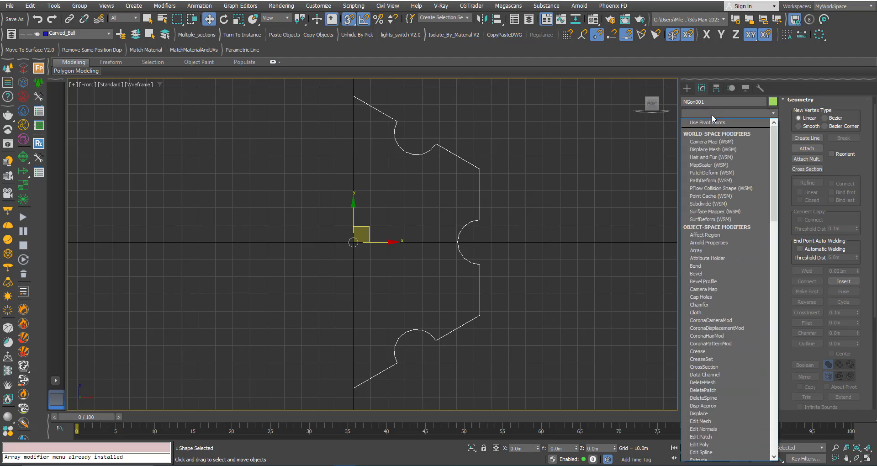
key(l)
key(Return)
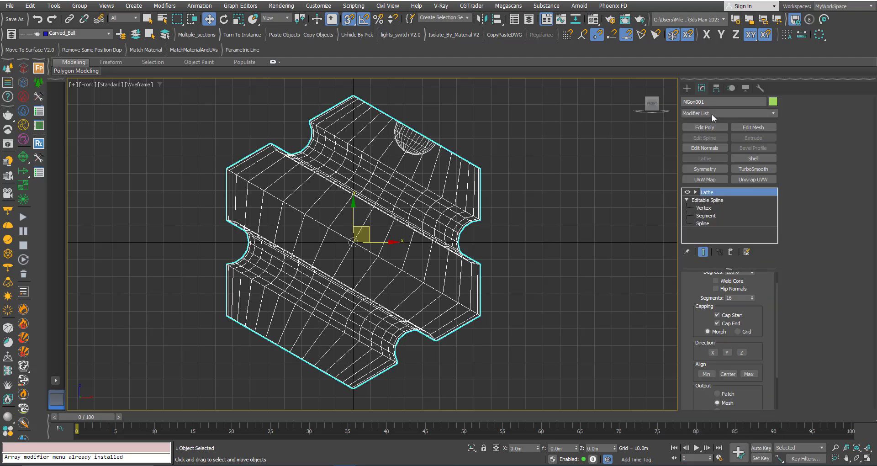
scroll(479, 190, up, 2)
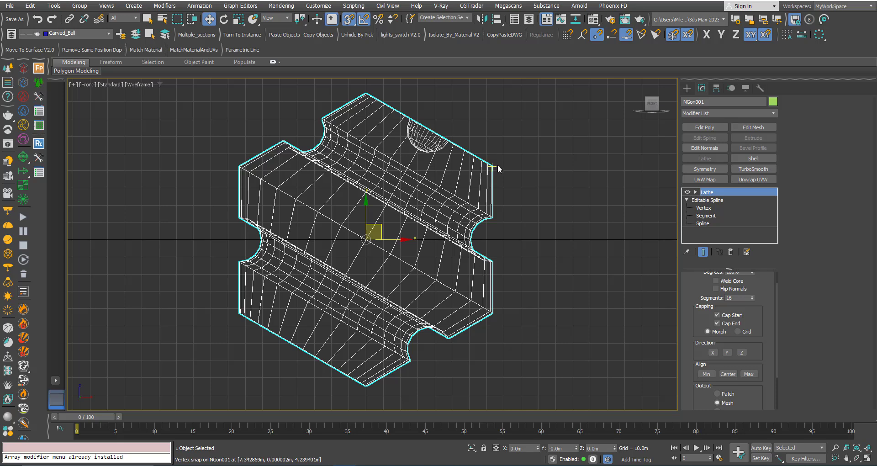
scroll(463, 206, down, 2)
scroll(464, 206, up, 2)
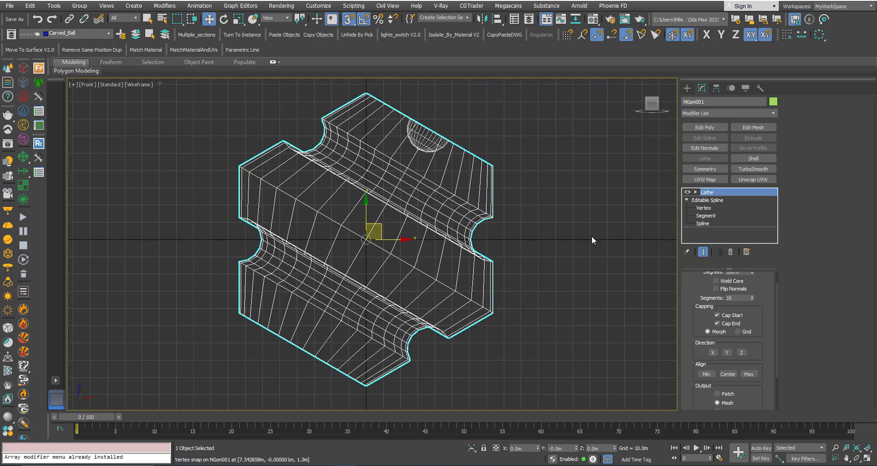
click(696, 192)
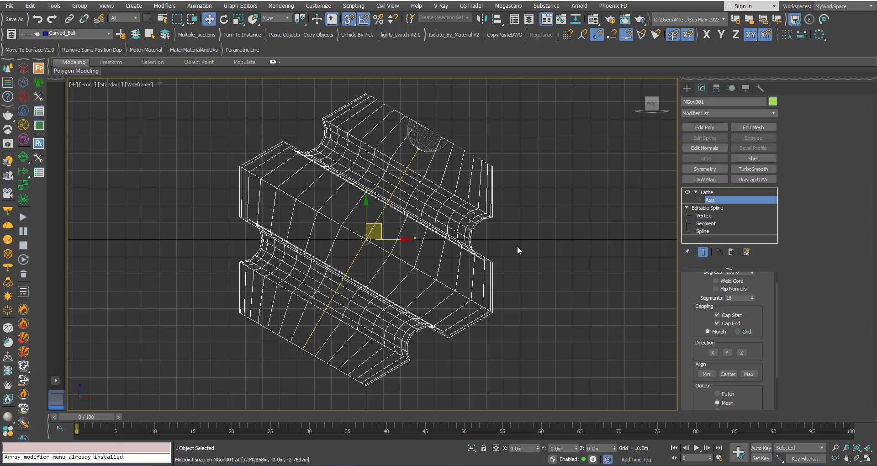
Rotate the Lathe axis 90° to stand the profile upright, viewed in Perspective.
key(e)
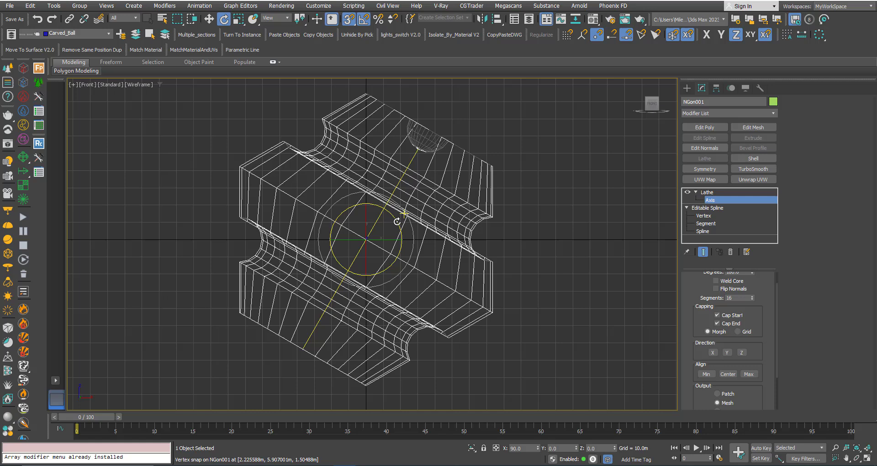
drag(397, 222, 392, 208)
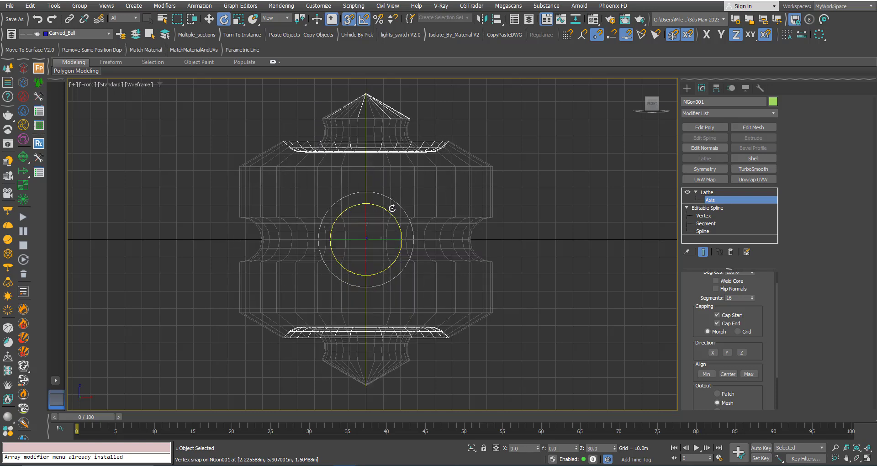
key(p)
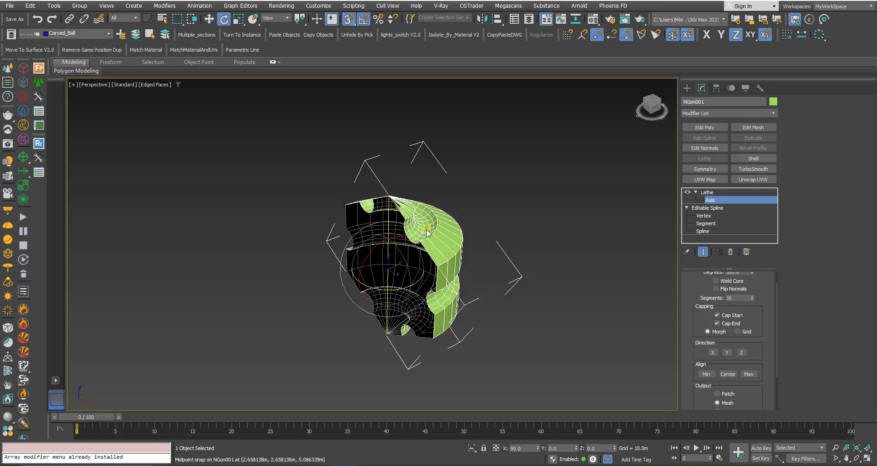
middle_drag(430, 244, 431, 226)
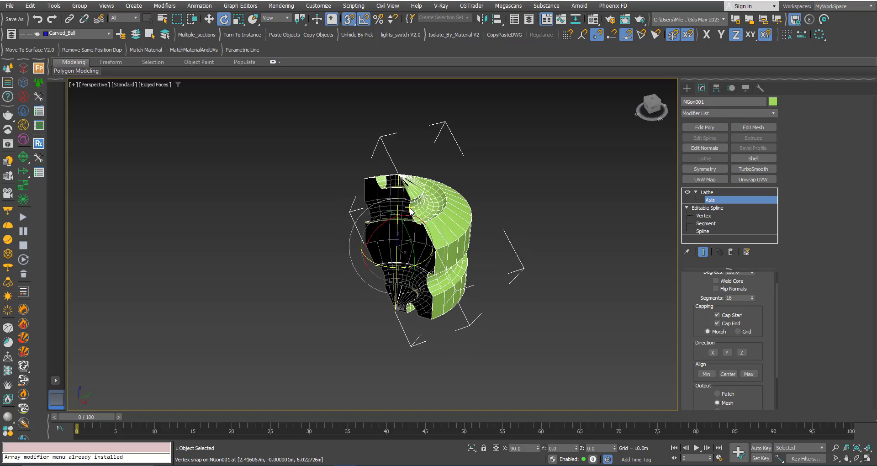
Set the Lathe Degrees to 360, then to 180 for a half revolve.
scroll(434, 223, up, 3)
scroll(699, 383, up, 2)
text(360)
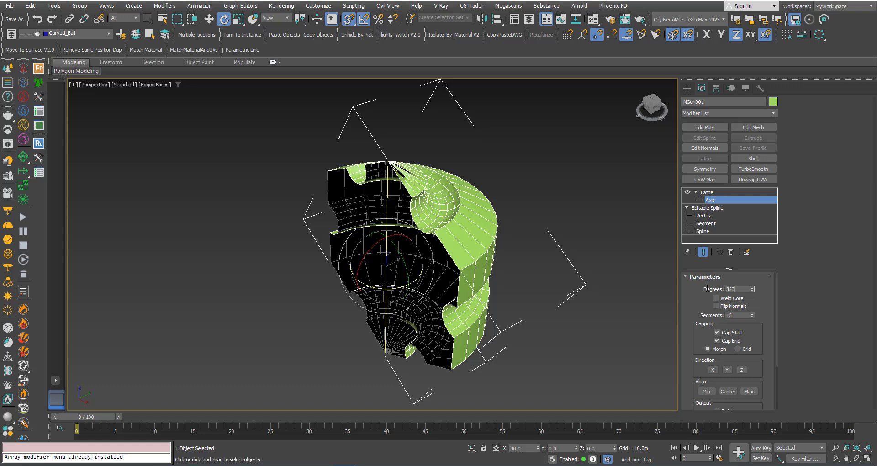
key(Return)
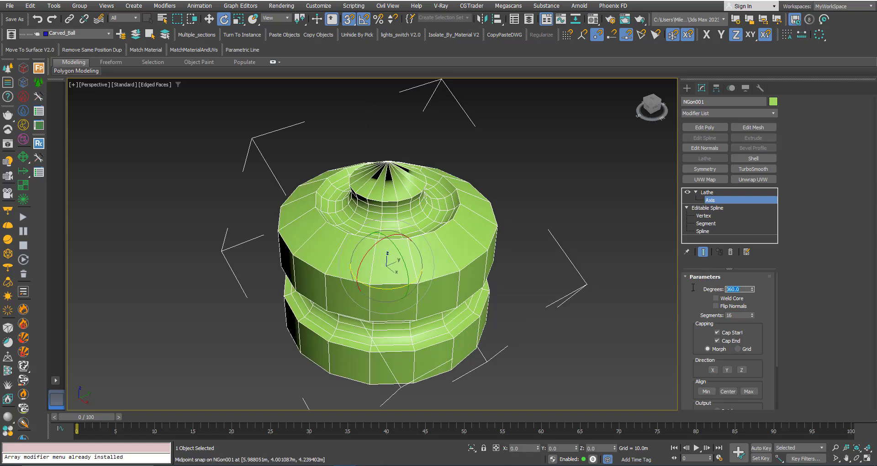
text(180)
key(Return)
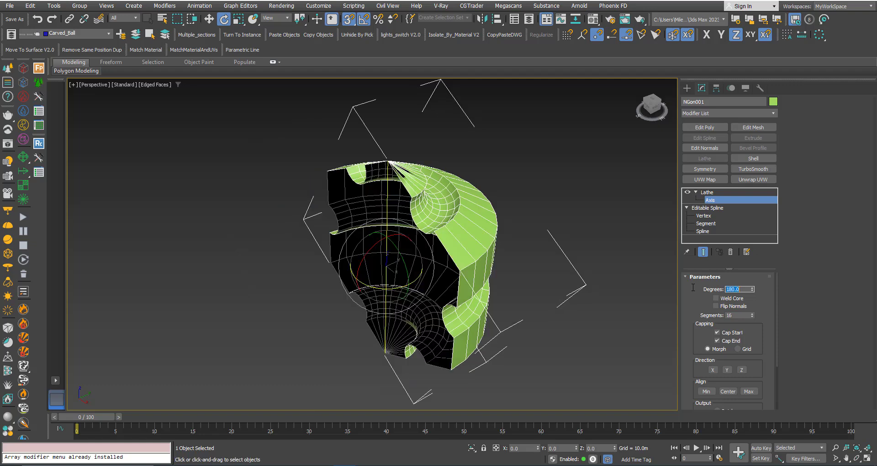
mouse_move(441, 245)
alt+middle_down()
mouse_move(394, 250)
mouse_move(411, 182)
mouse_move(390, 190)
alt+middle_up()
scroll(411, 182, up, 3)
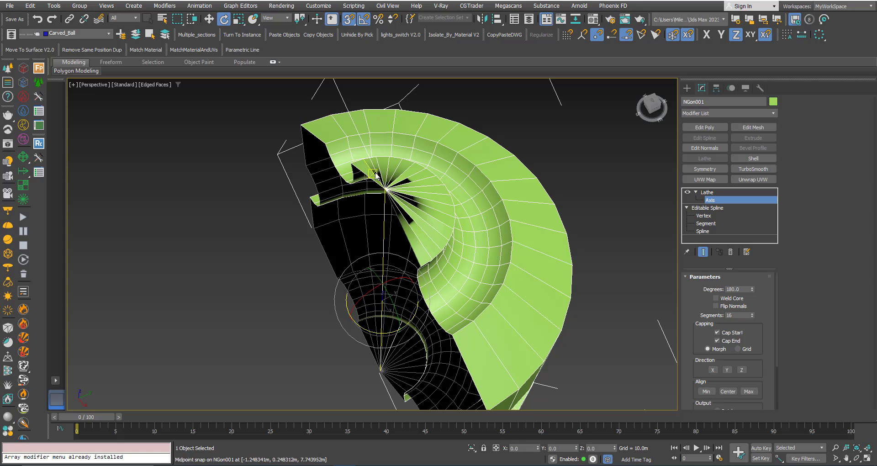
Enable Weld Core on the Lathe and return from the Axis to the whole modifier.
click(716, 298)
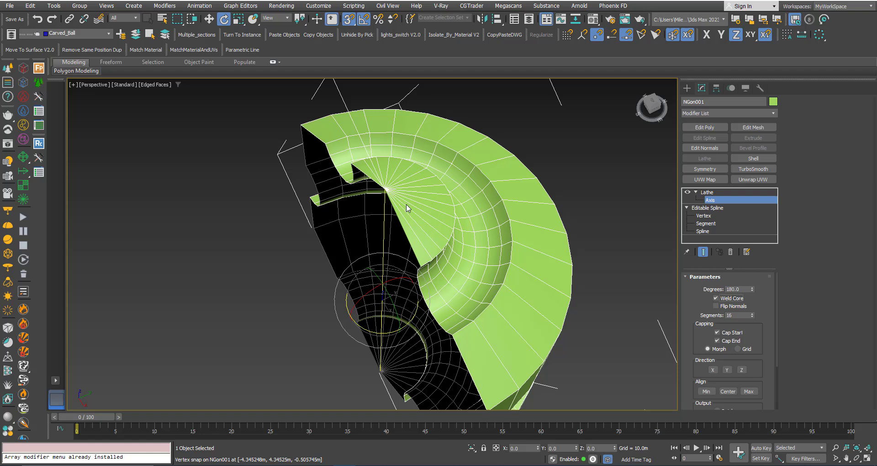
alt+middle_drag(384, 187, 404, 222)
alt+middle_drag(406, 287, 425, 283)
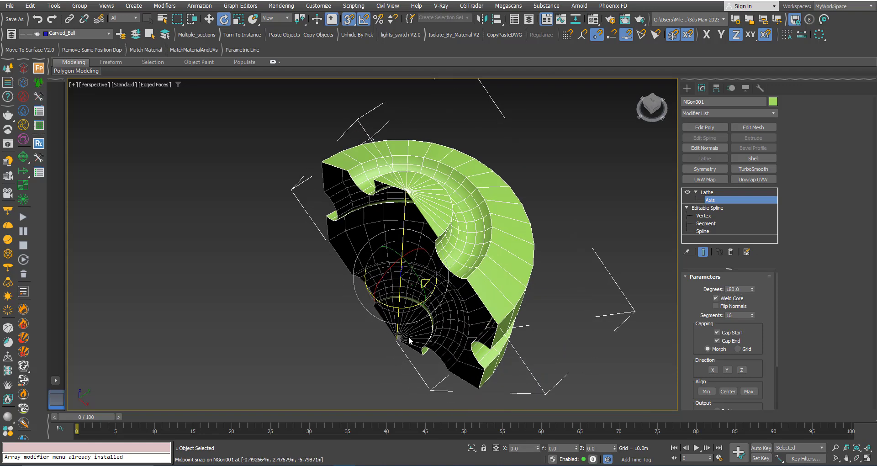
mouse_move(388, 349)
alt+middle_down()
mouse_move(440, 201)
mouse_move(543, 204)
alt+middle_up()
click(710, 192)
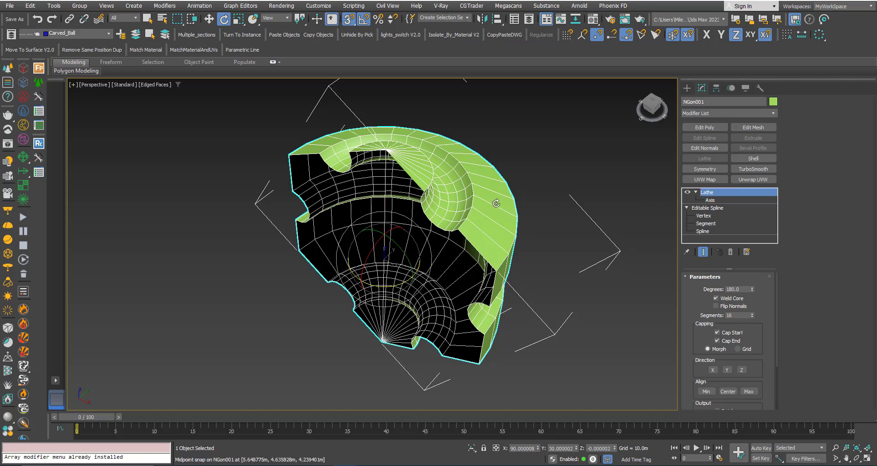
mouse_move(411, 206)
alt+middle_down()
mouse_move(387, 192)
mouse_move(347, 228)
alt+middle_up()
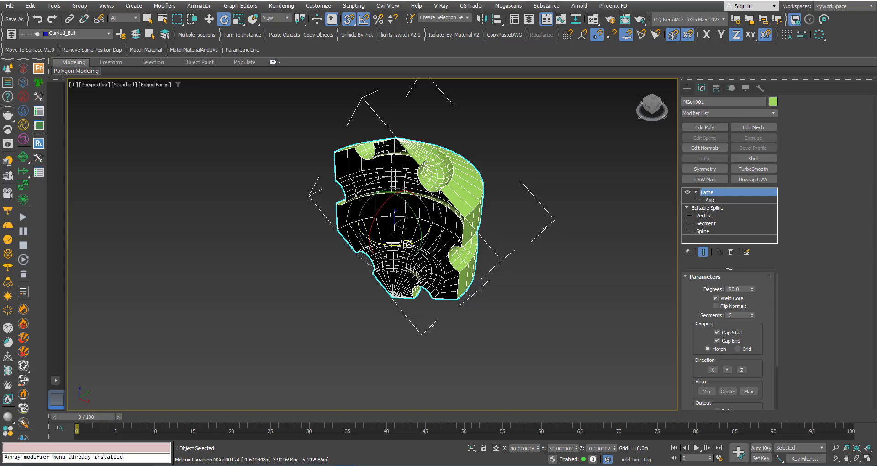
Shift-rotate the half into an independent copy and colour the copy yellow.
shift+drag(408, 244, 324, 245)
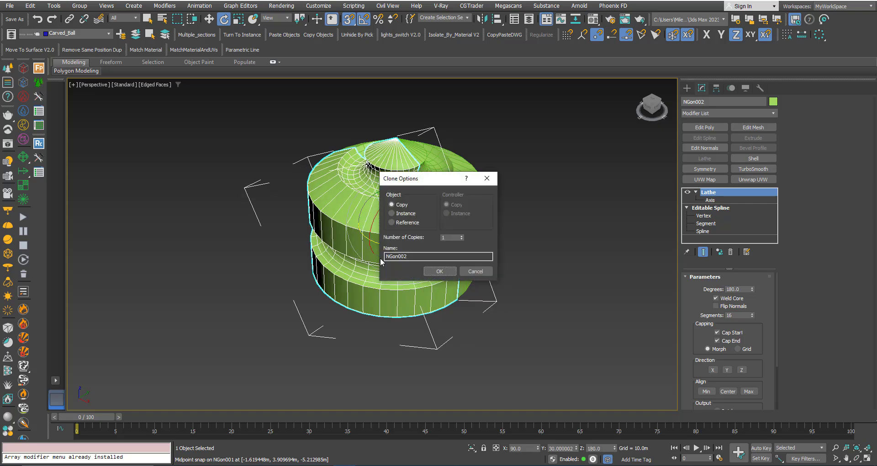
click(442, 272)
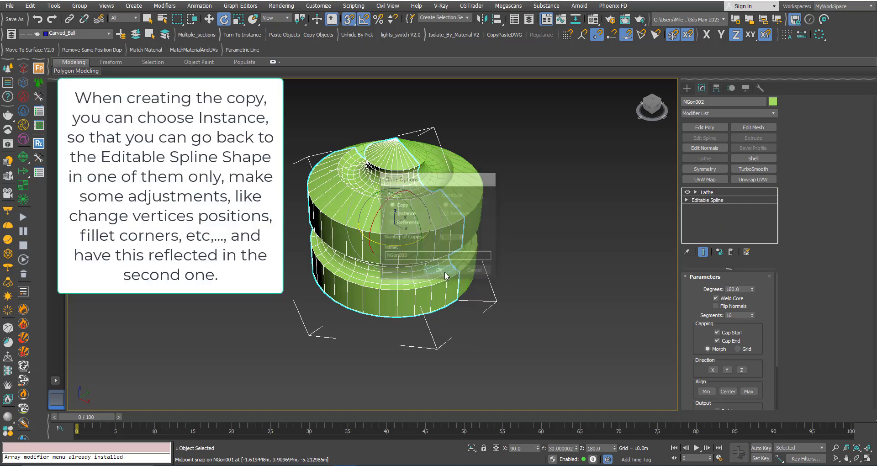
click(773, 101)
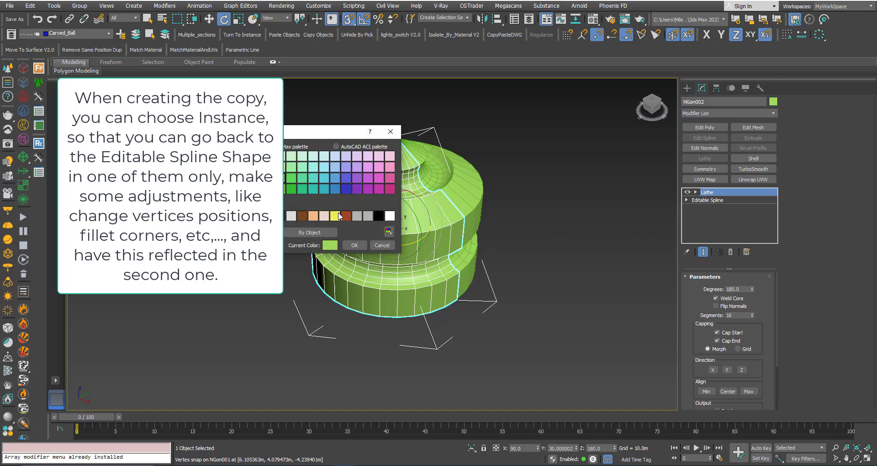
click(340, 217)
click(360, 245)
click(546, 243)
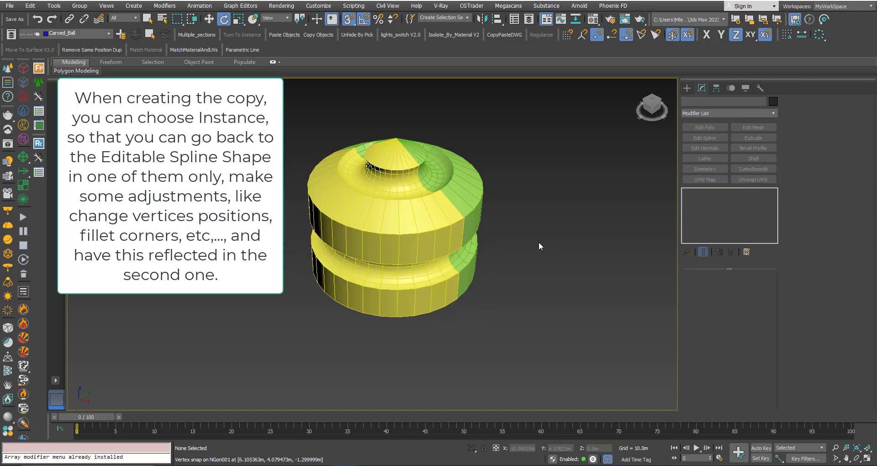
Colour the original half blue and turn off the edged-faces display.
click(472, 200)
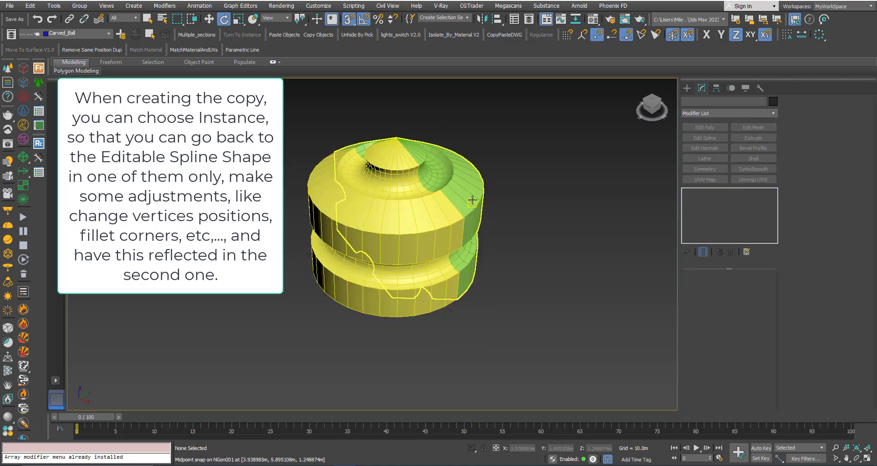
click(769, 101)
click(346, 189)
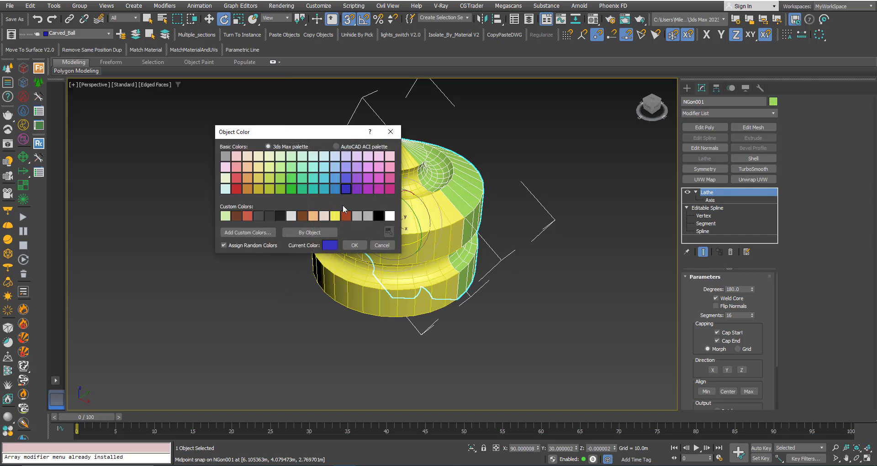
click(351, 246)
click(541, 267)
key(F4)
mouse_move(434, 216)
middle_down()
mouse_move(377, 232)
mouse_move(325, 217)
mouse_move(423, 225)
mouse_move(426, 234)
mouse_move(372, 201)
middle_up()
scroll(371, 204, up, 2)
scroll(371, 208, up, 1)
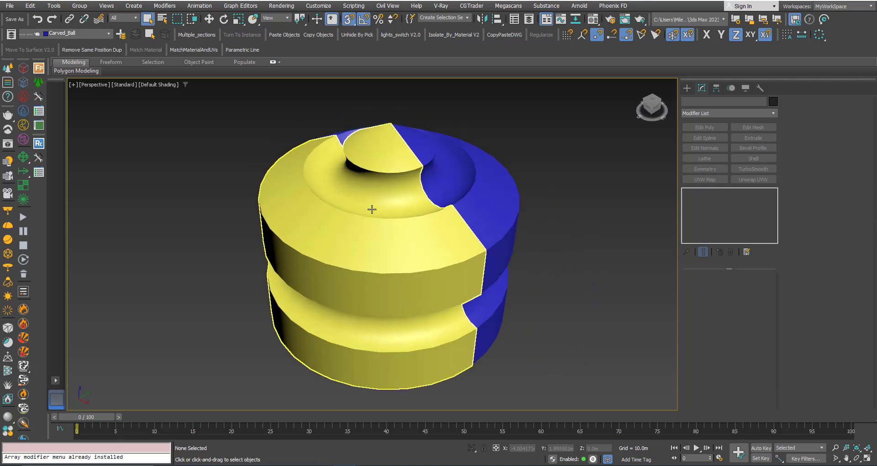
click(389, 225)
key(e)
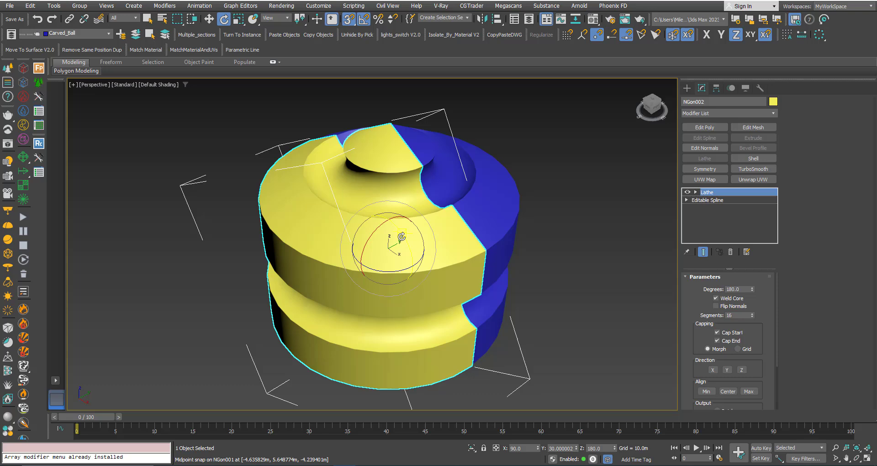
drag(401, 237, 418, 260)
mouse_move(418, 260)
alt+middle_down()
mouse_move(465, 220)
mouse_move(391, 220)
mouse_move(405, 240)
alt+middle_up()
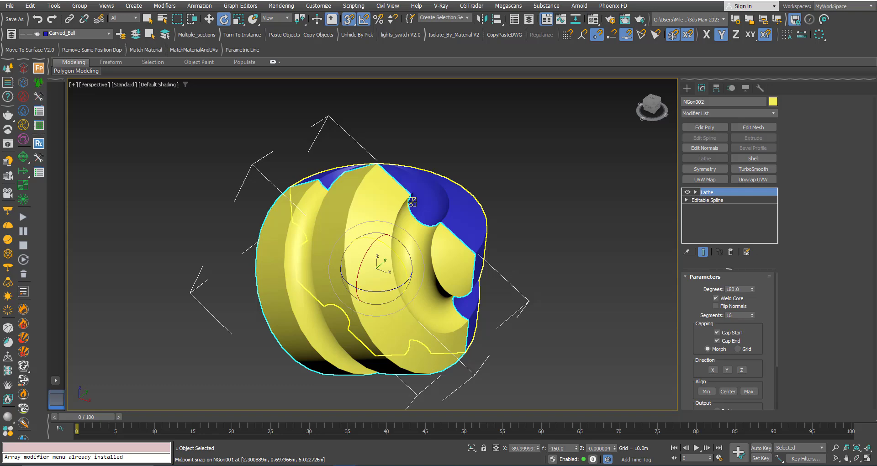
mouse_move(405, 241)
alt+middle_down()
mouse_move(432, 182)
mouse_move(423, 192)
alt+middle_up()
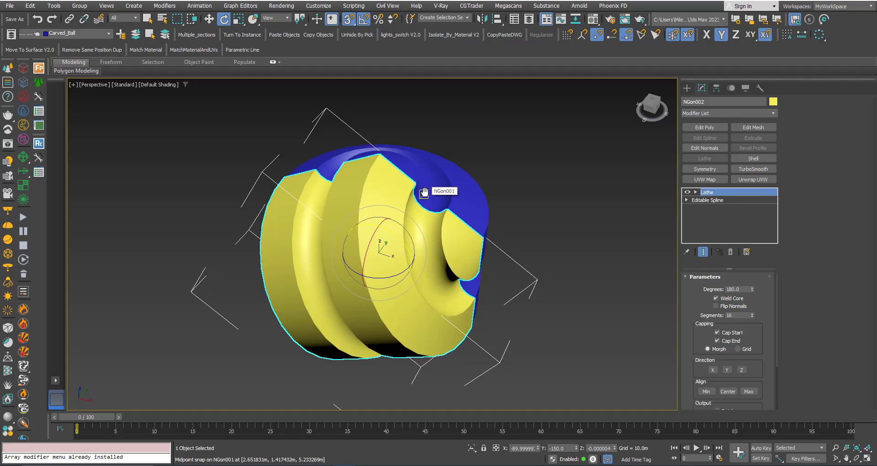
alt+middle_drag(423, 192, 419, 167)
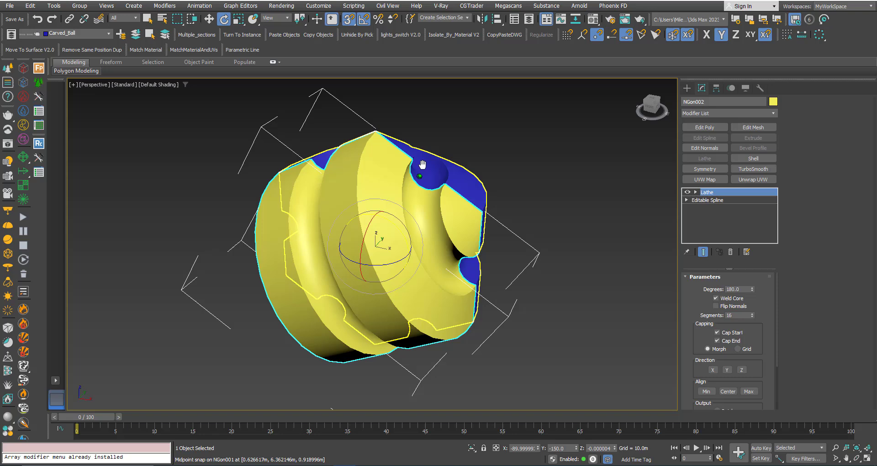
alt+middle_drag(422, 164, 438, 174)
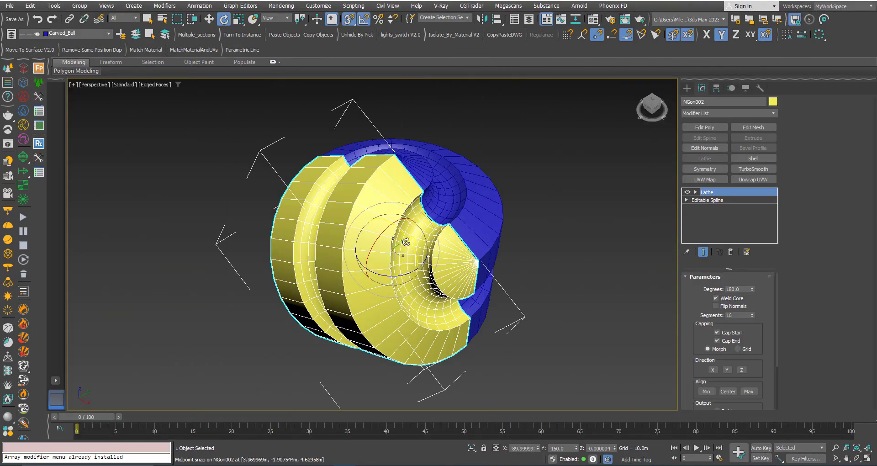
drag(405, 242, 405, 213)
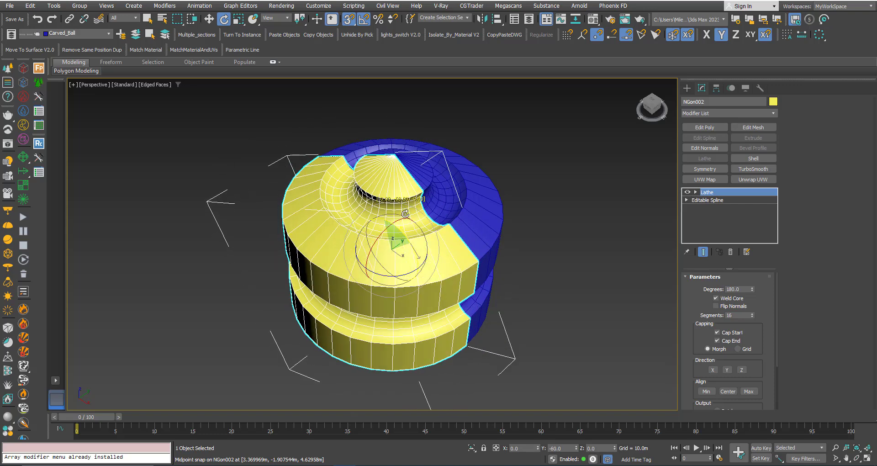
alt+middle_drag(405, 213, 509, 232)
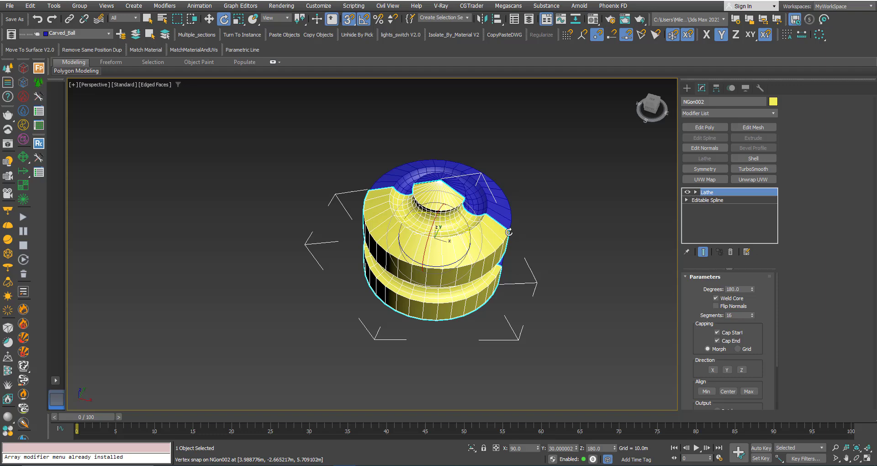
alt+middle_drag(374, 228, 544, 244)
Add Edit Poly to the blue half and attach the yellow half into it.
key(q)
scroll(464, 230, up, 2)
click(487, 236)
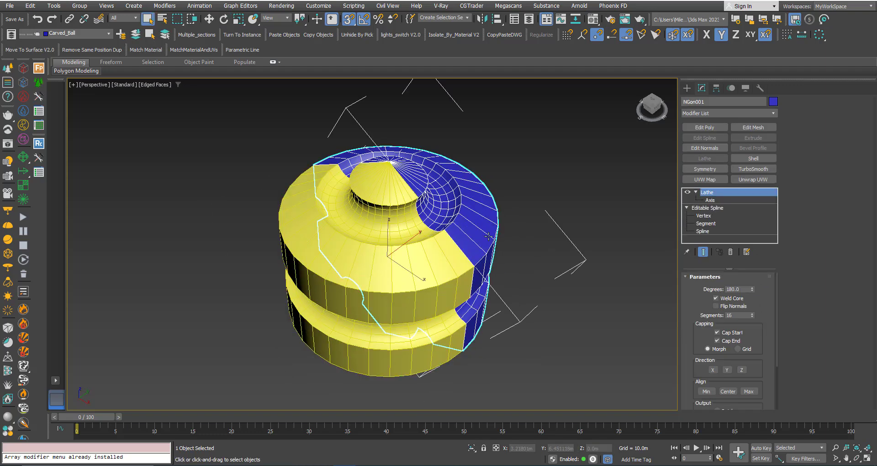
right_click(536, 202)
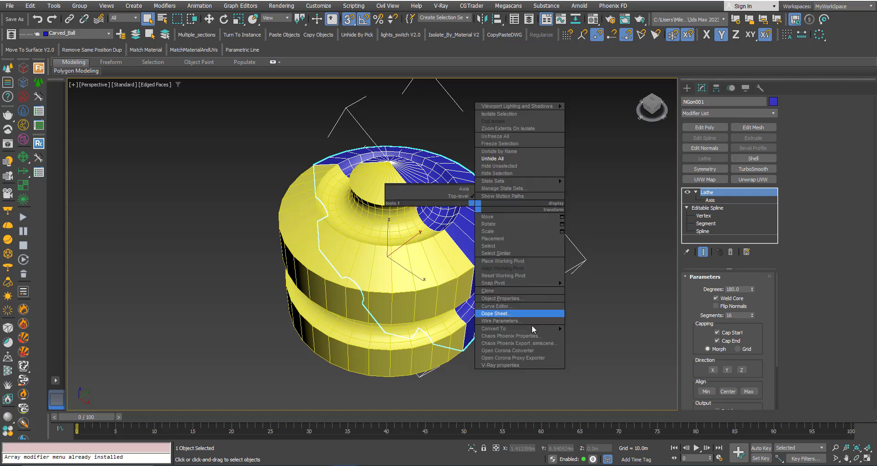
click(692, 128)
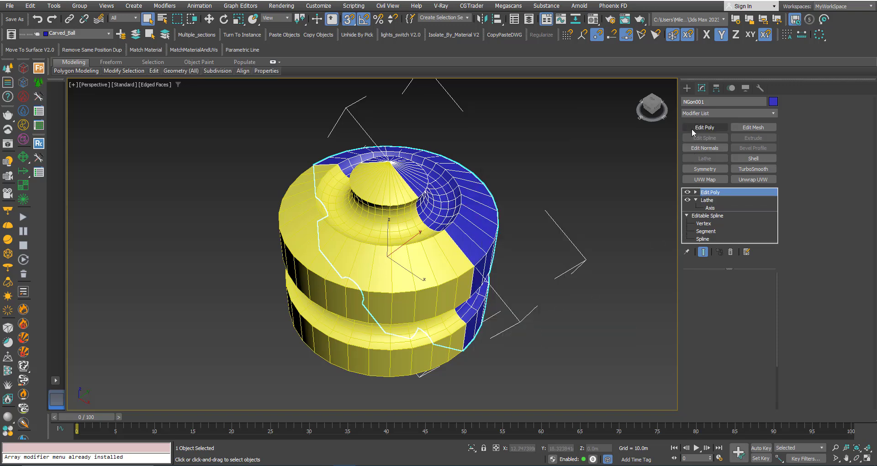
click(802, 319)
click(443, 281)
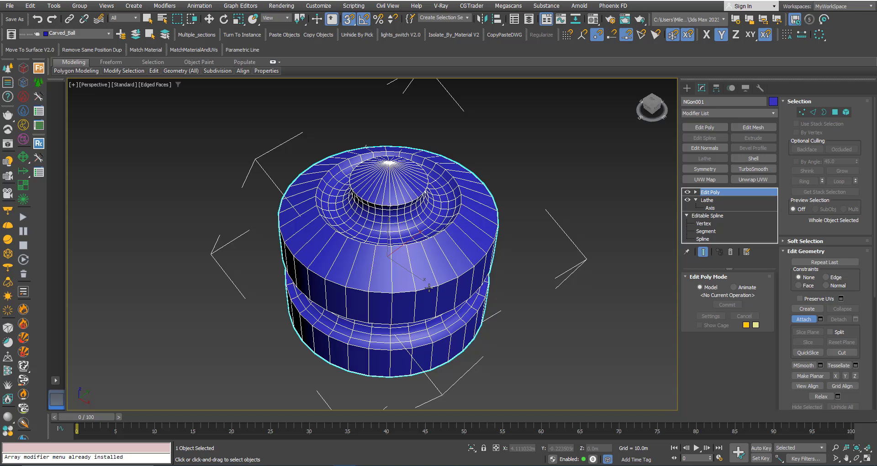
key(w)
key(F4)
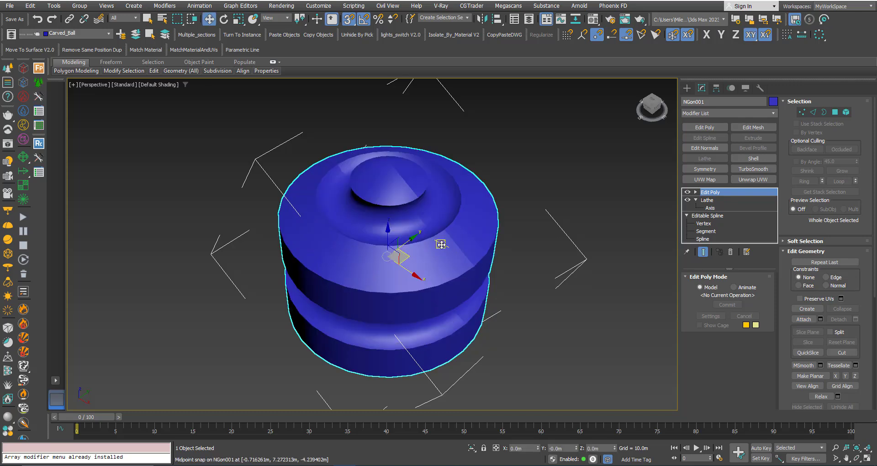
scroll(424, 211, up, 3)
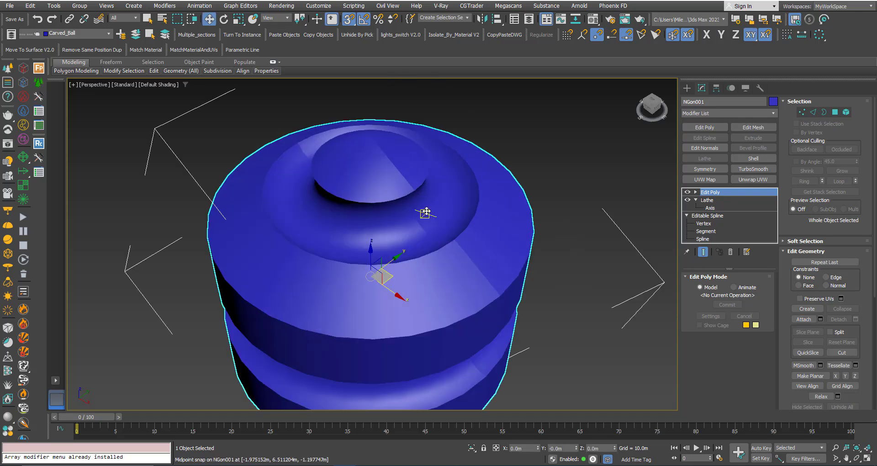
Select all vertices and weld the seam, reducing 990 vertices to 930.
click(801, 112)
scroll(378, 221, down, 2)
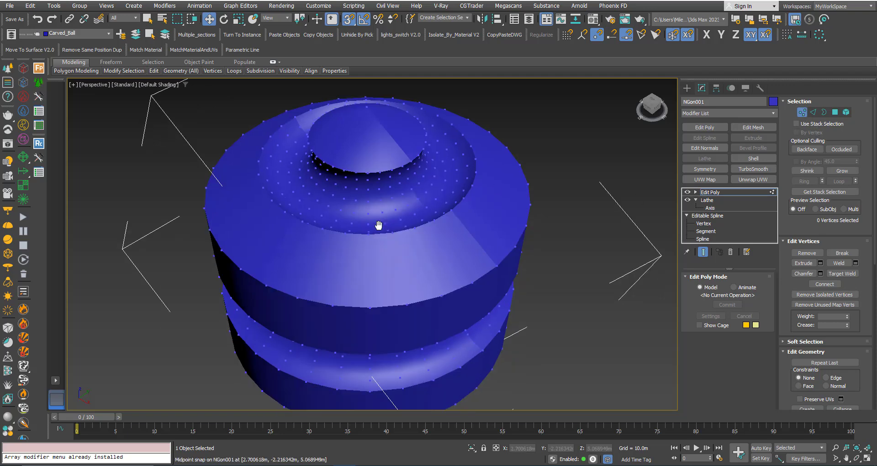
scroll(378, 221, down, 2)
key(ctrl+a)
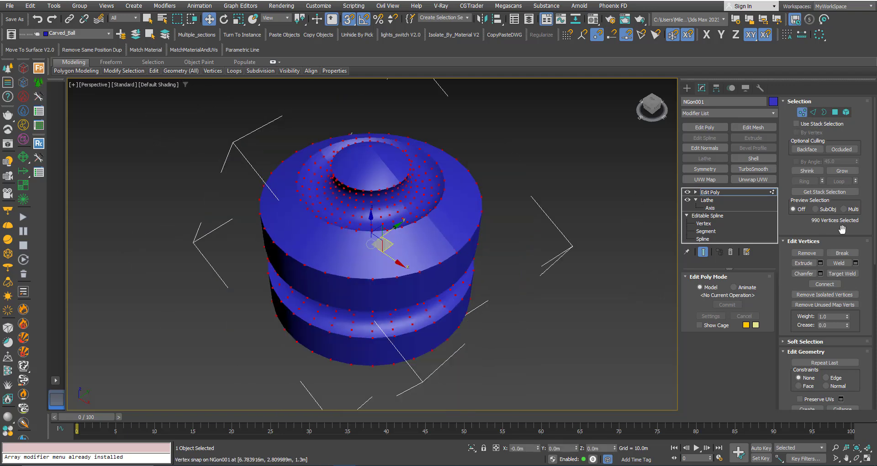
click(856, 263)
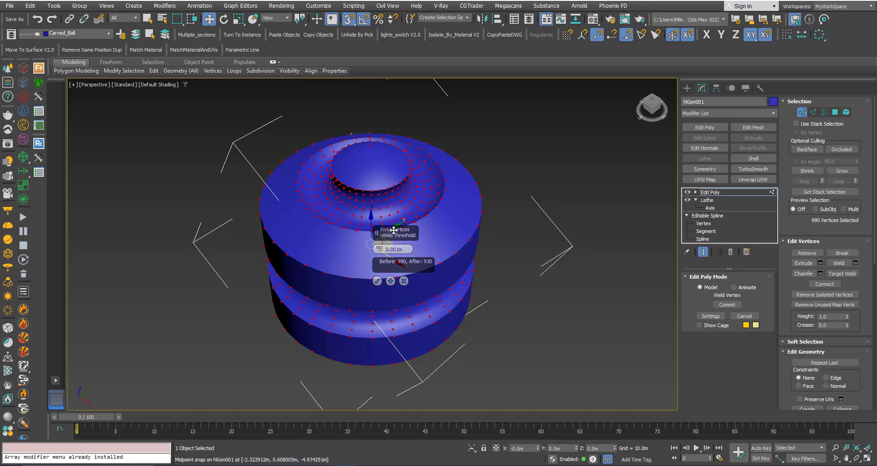
scroll(372, 192, up, 3)
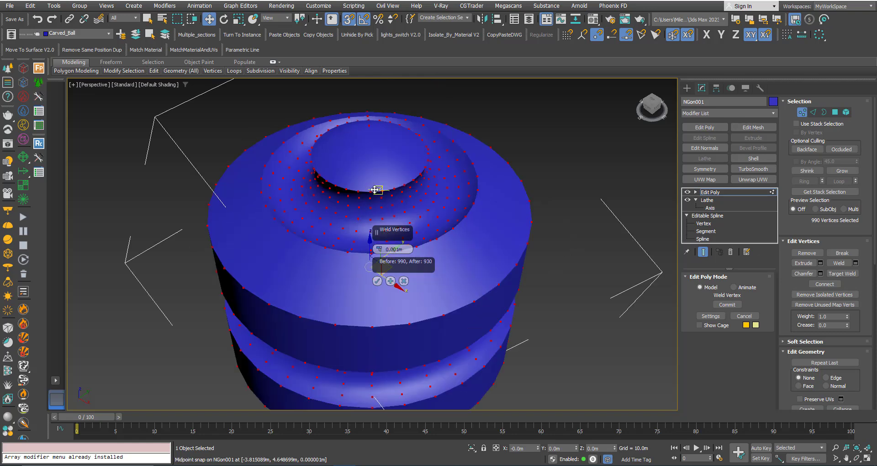
scroll(372, 192, down, 3)
click(377, 281)
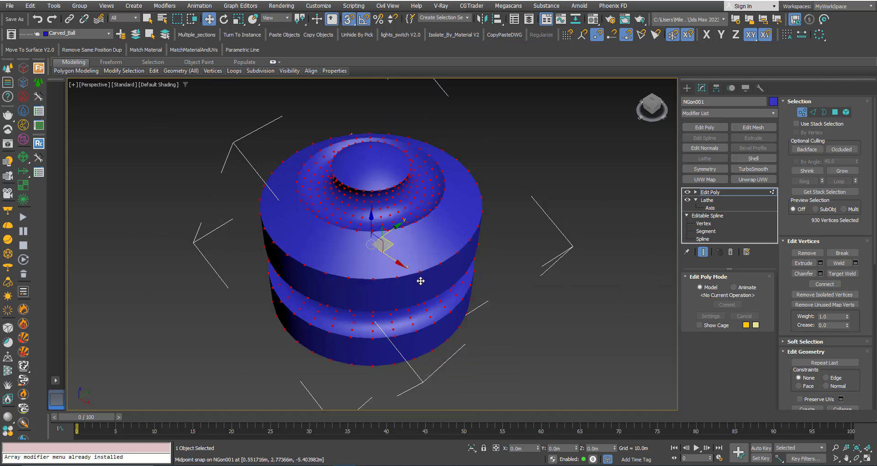
click(718, 193)
alt+middle_drag(401, 230, 461, 170)
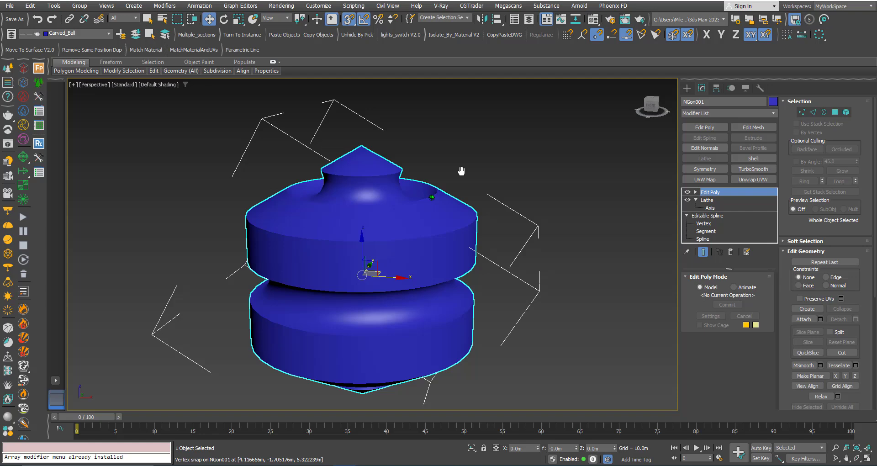
Add a Chamfer modifier with a 0.3m amount.
click(721, 114)
text(cap)
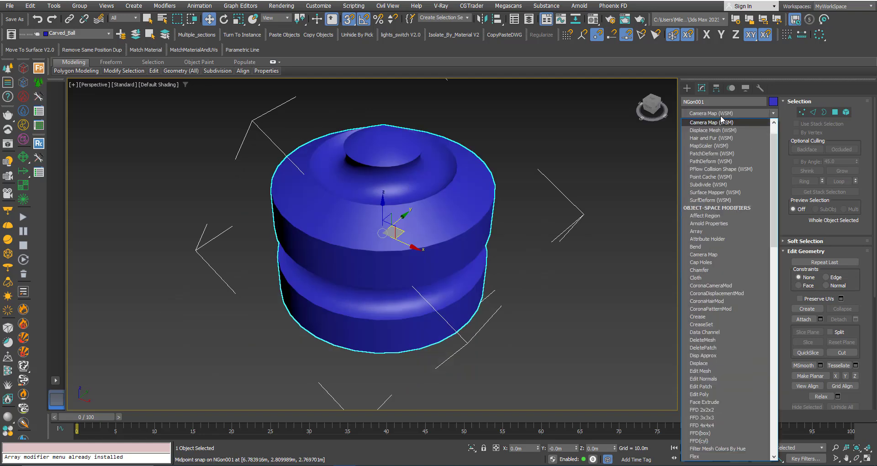
click(715, 131)
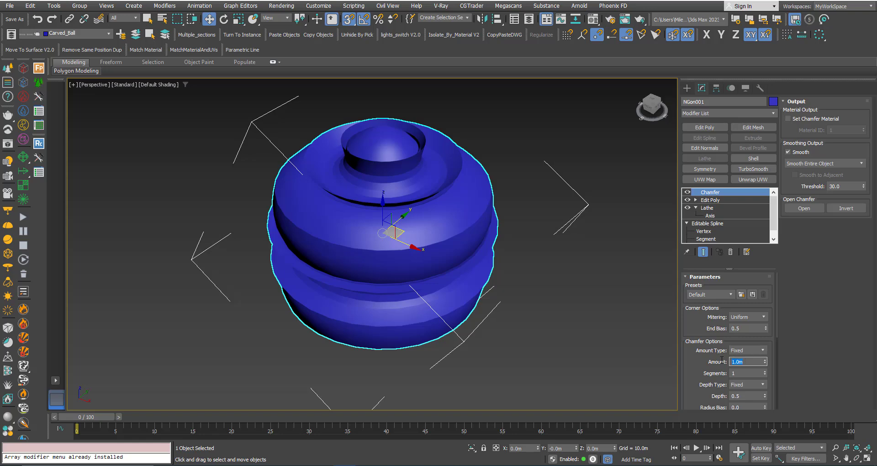
key(Return)
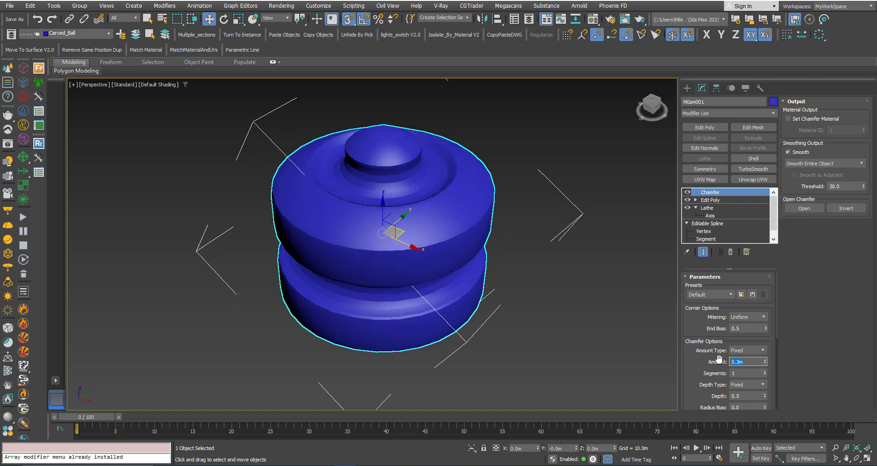
scroll(395, 174, up, 3)
key(F4)
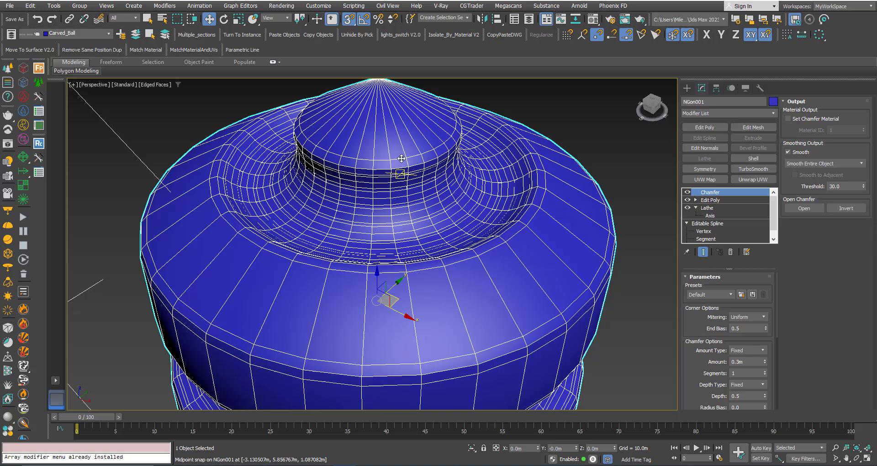
scroll(402, 155, up, 2)
scroll(402, 155, up, 1)
scroll(409, 165, down, 1)
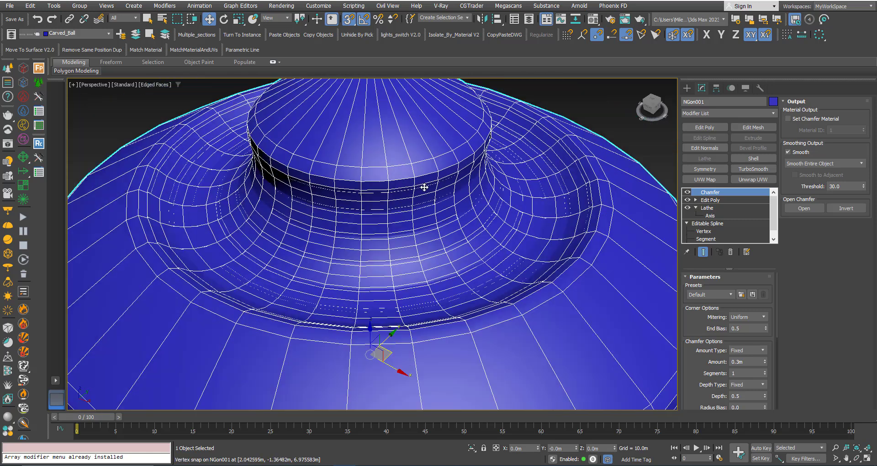
Raise the chamfer segments to 3 and toggle the modifier off and on to compare.
click(767, 370)
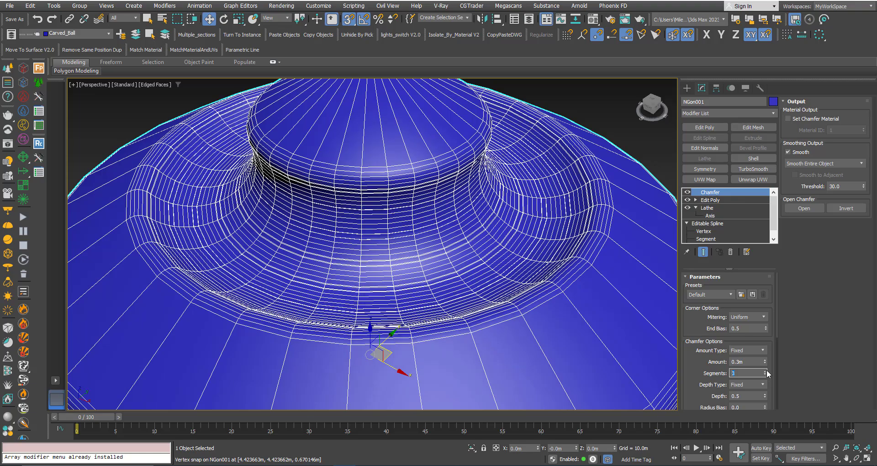
scroll(409, 237, down, 4)
scroll(409, 238, up, 4)
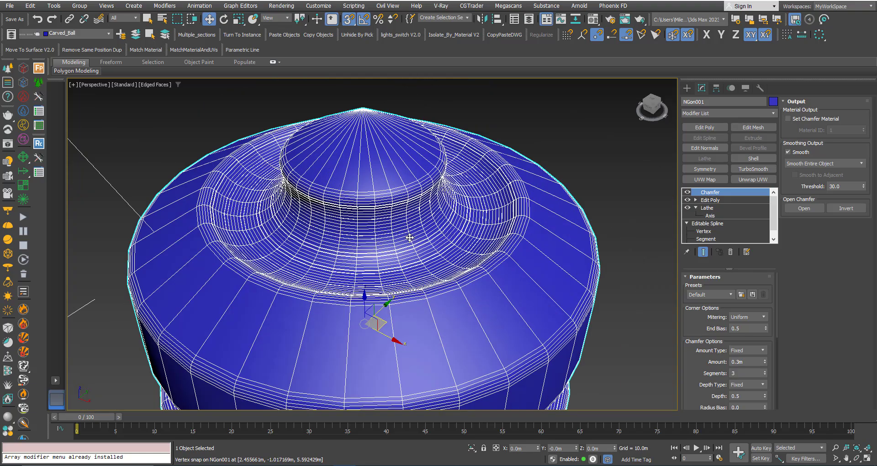
scroll(409, 238, up, 2)
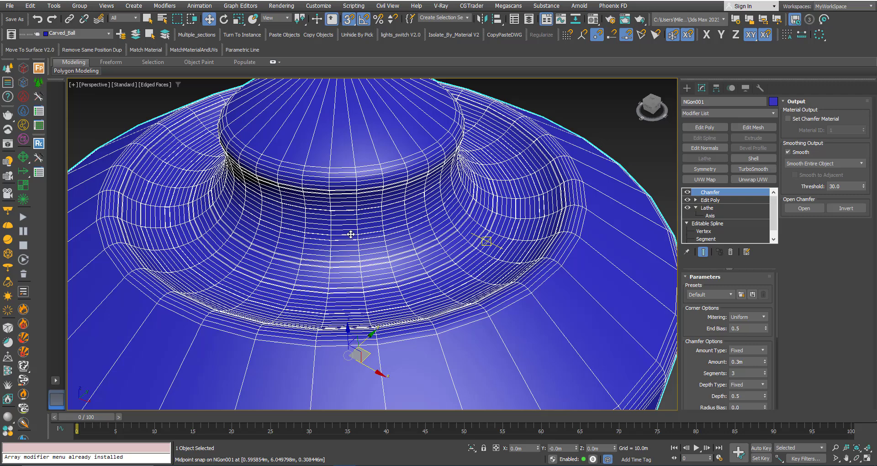
scroll(350, 234, up, 1)
scroll(383, 217, down, 2)
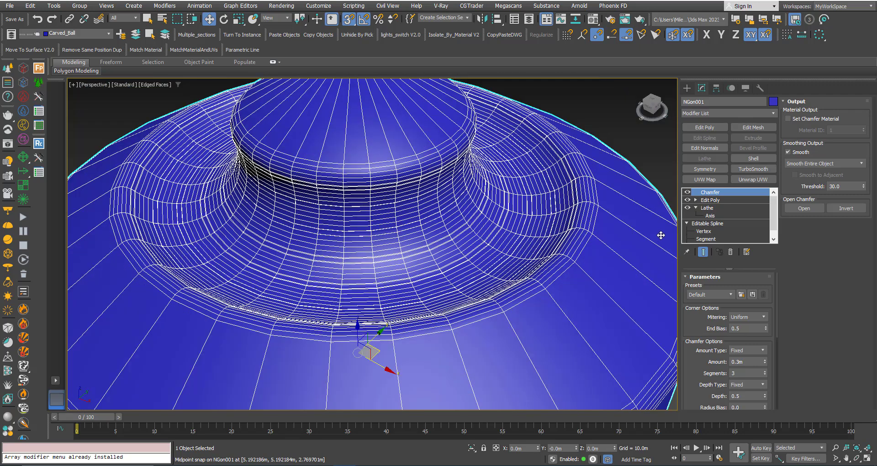
click(686, 192)
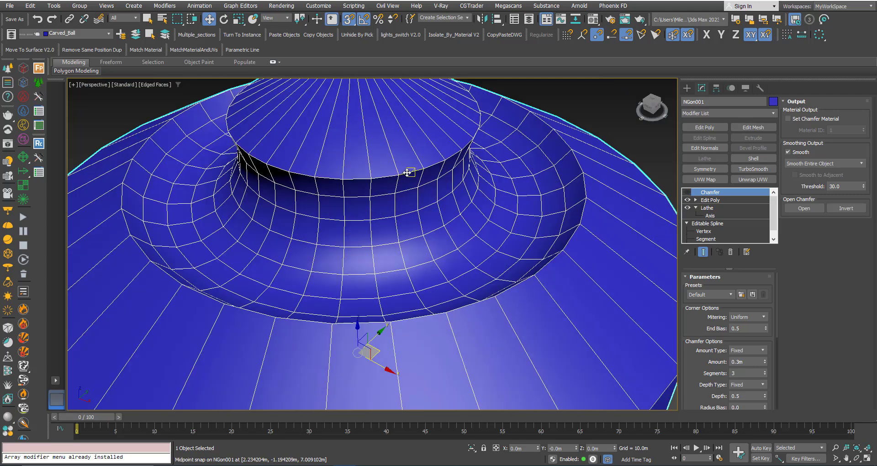
scroll(408, 210, down, 2)
scroll(405, 237, up, 2)
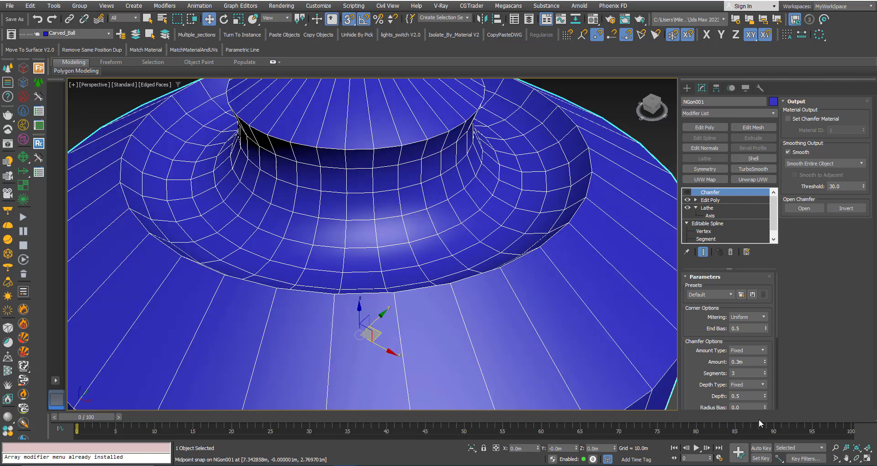
click(688, 192)
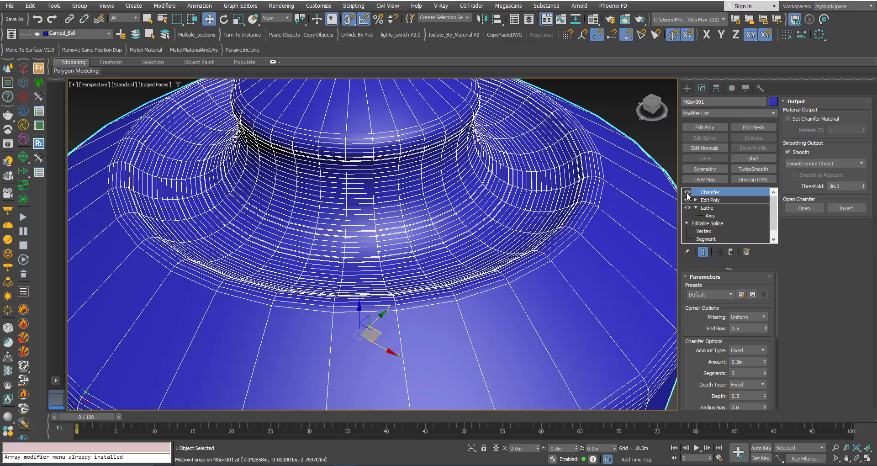
Enable Min. Angle on the chamfer and set it to 24 degrees.
scroll(703, 374, down, 3)
scroll(703, 375, down, 3)
scroll(703, 374, down, 3)
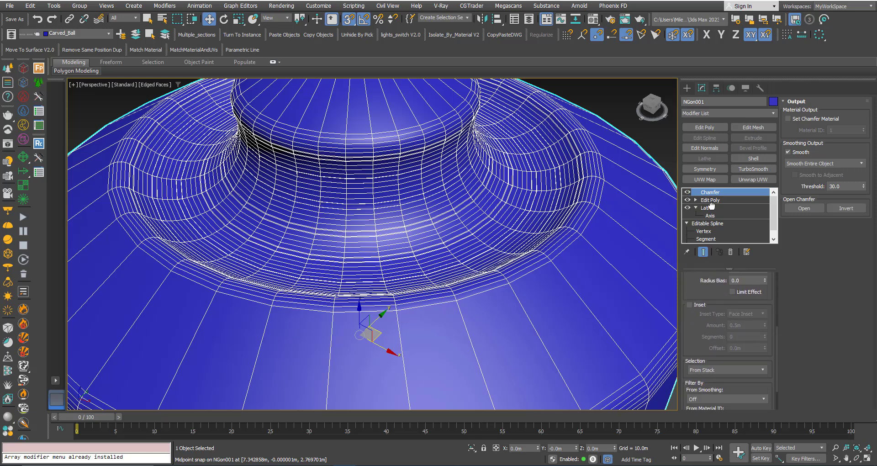
scroll(703, 374, down, 3)
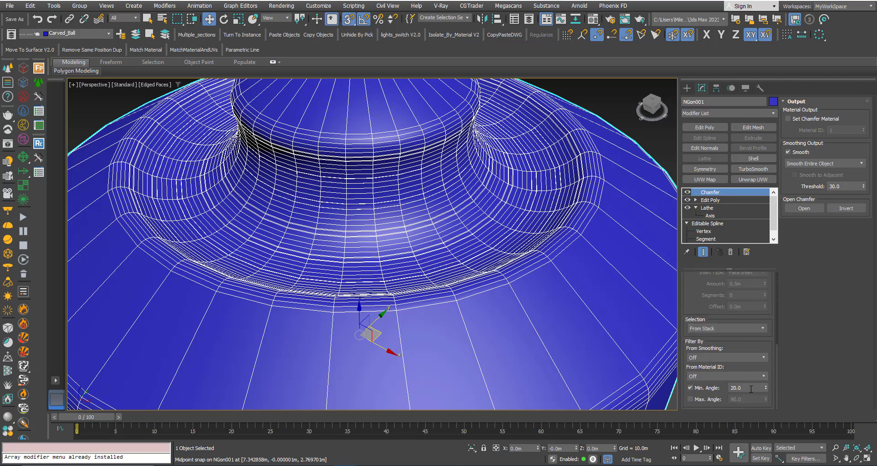
click(766, 387)
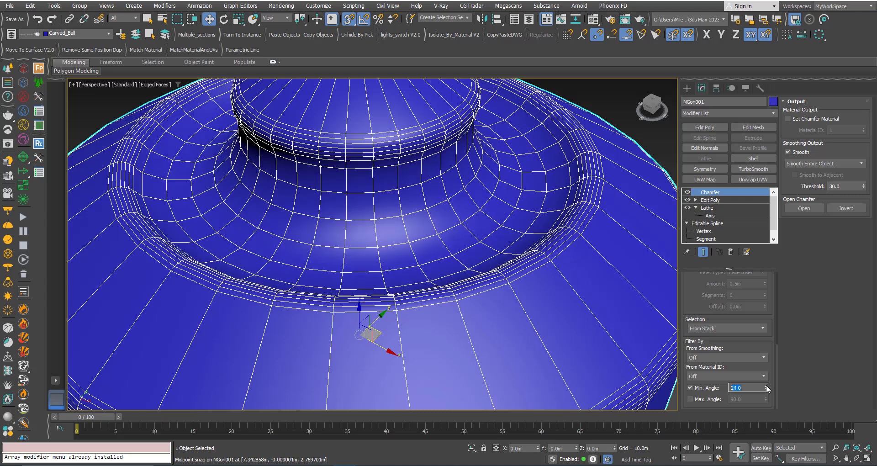
scroll(434, 261, down, 5)
scroll(435, 267, down, 3)
scroll(434, 266, down, 2)
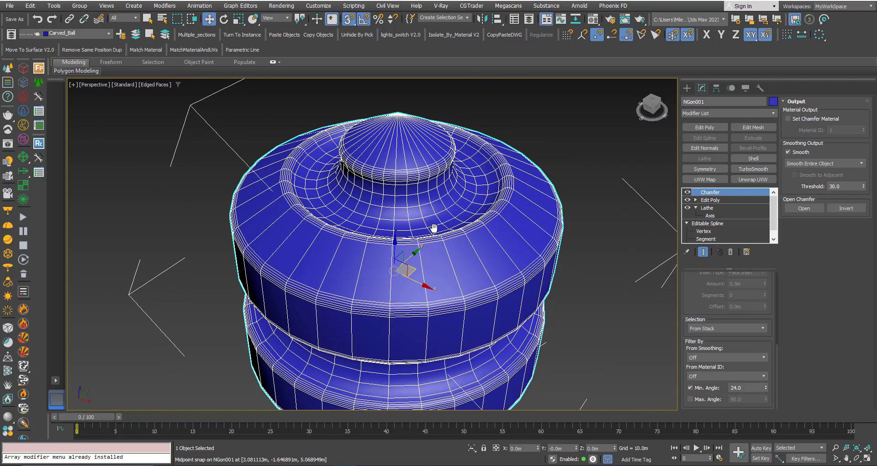
key(F4)
scroll(417, 199, down, 3)
mouse_move(412, 263)
middle_down()
mouse_move(423, 235)
mouse_move(411, 231)
mouse_move(424, 246)
middle_up()
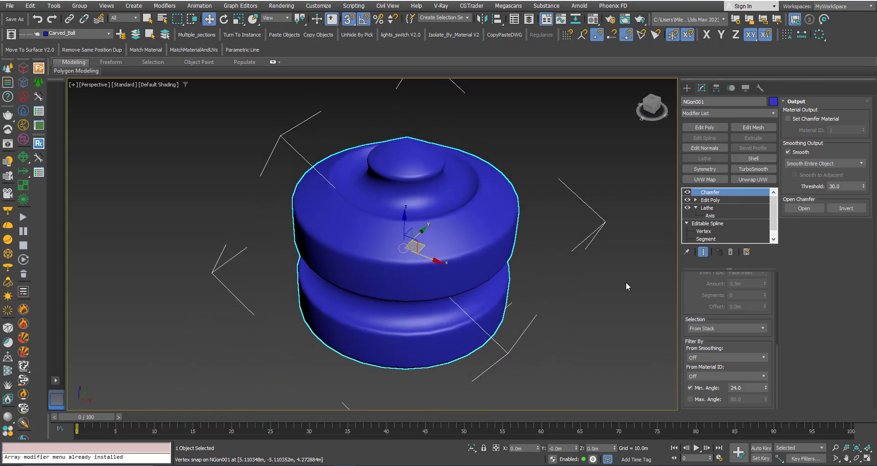